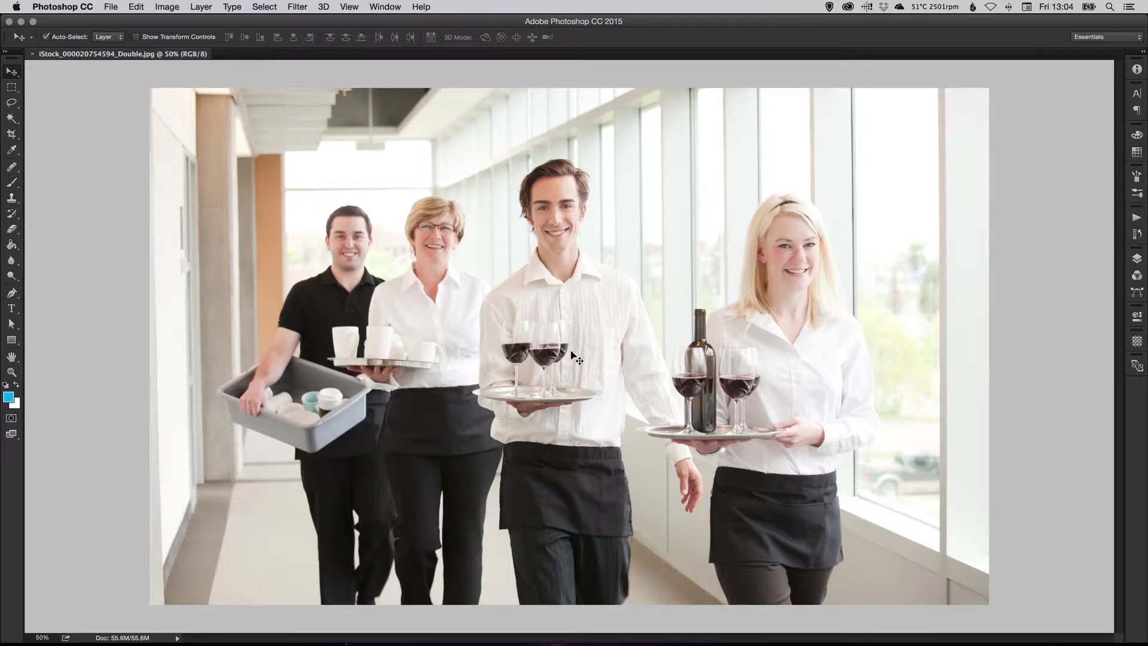
- Activate the Clone Stamp tool and choose the soft 125 px brush preset with 0% hardness
click(12, 199)
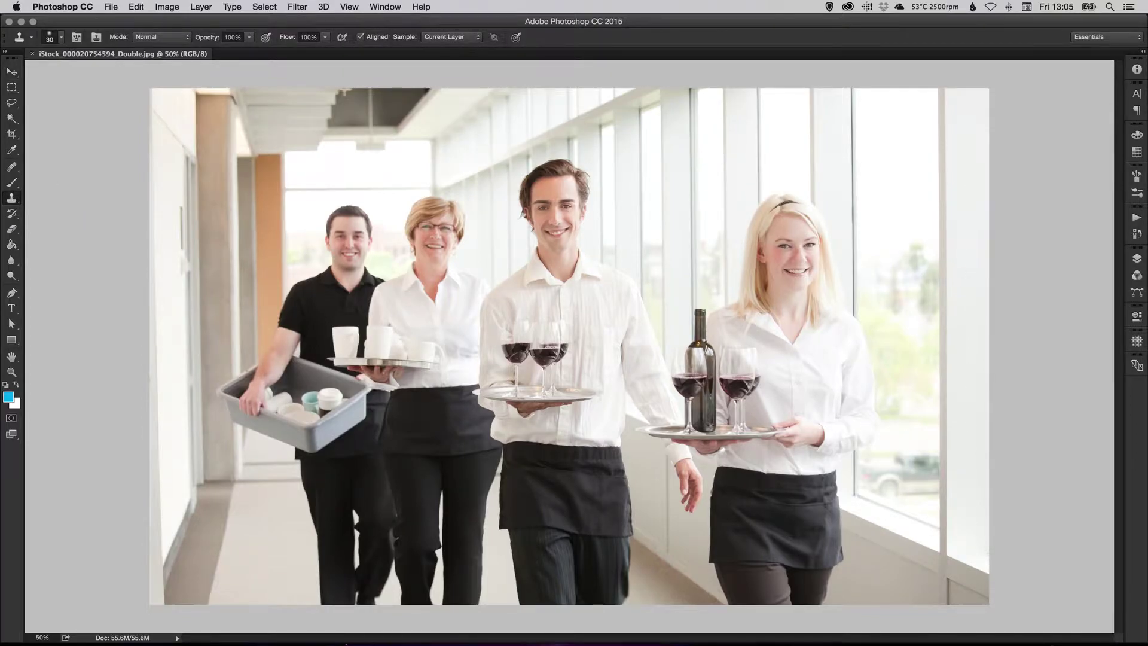
click(13, 198)
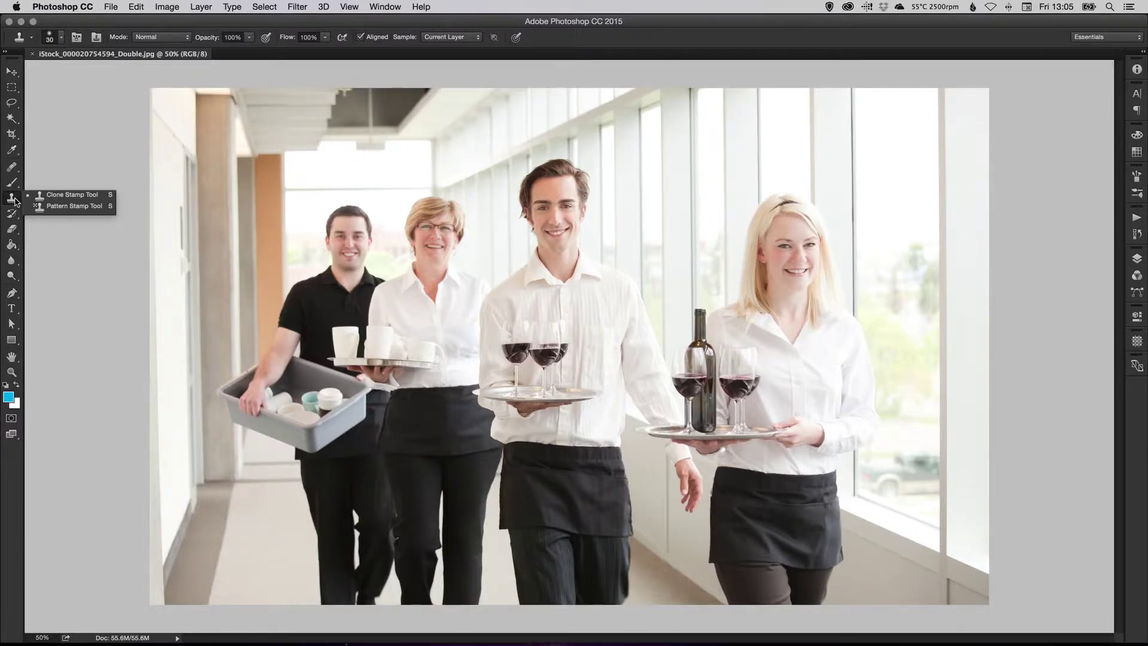
click(57, 198)
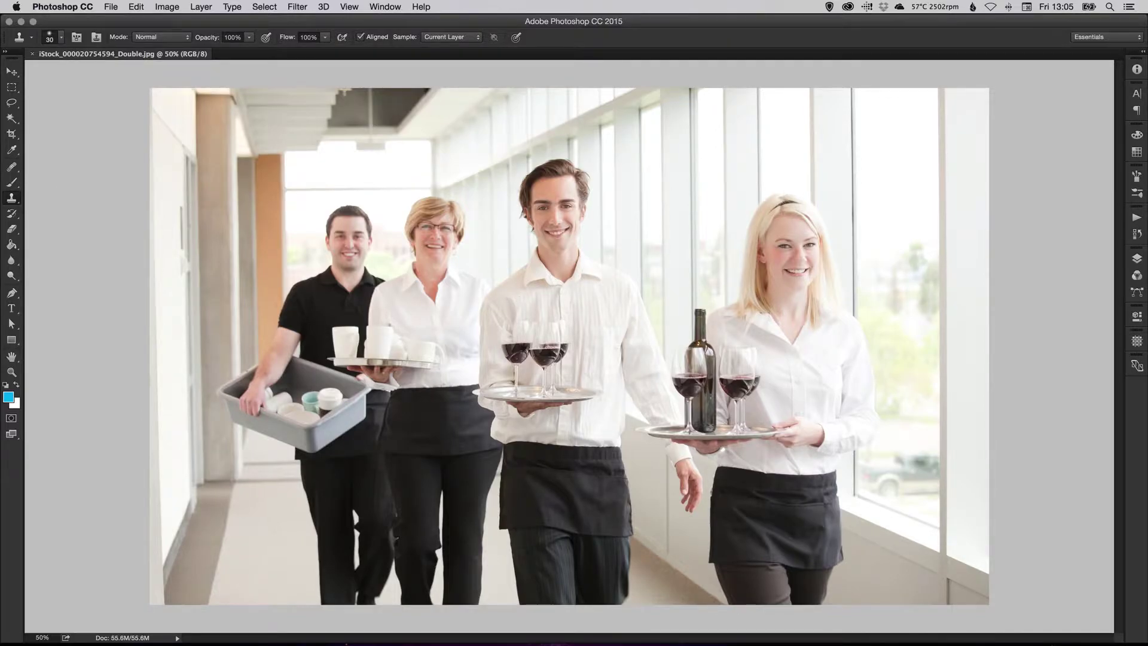
click(63, 40)
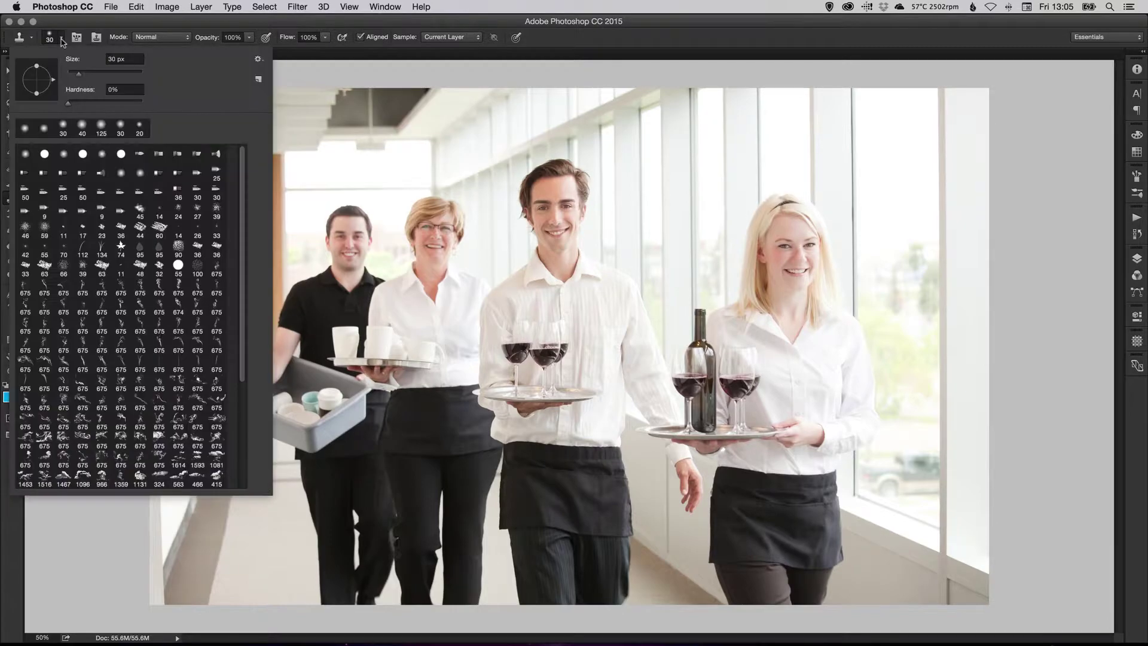
double_click(62, 157)
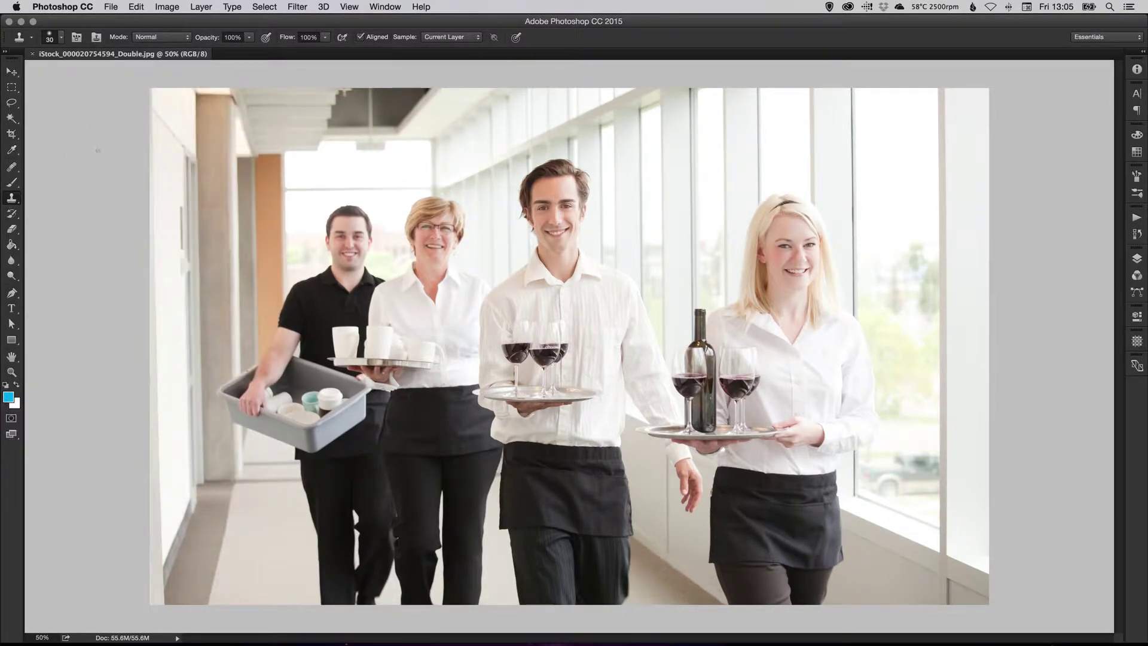
click(61, 37)
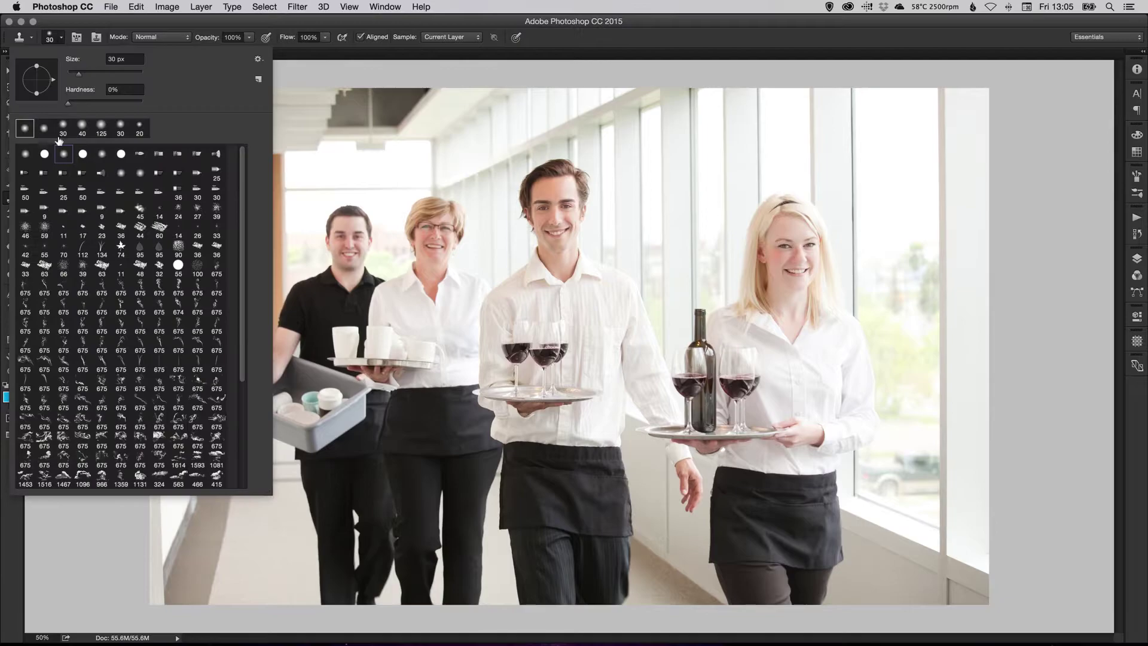
click(103, 130)
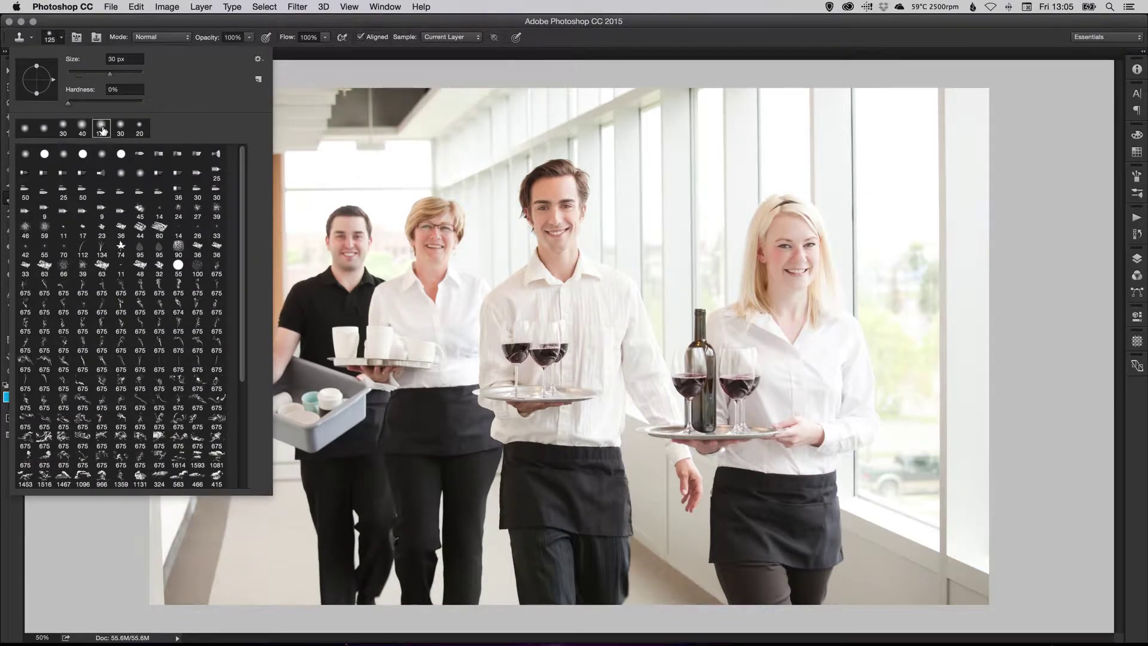
click(76, 532)
click(73, 531)
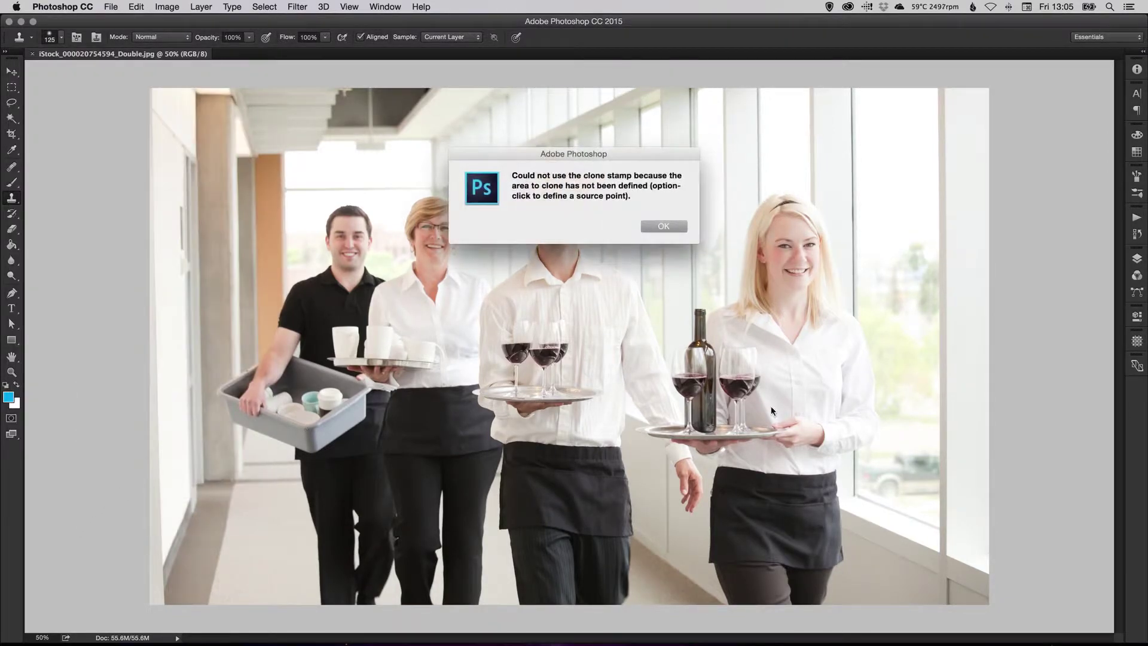
click(663, 226)
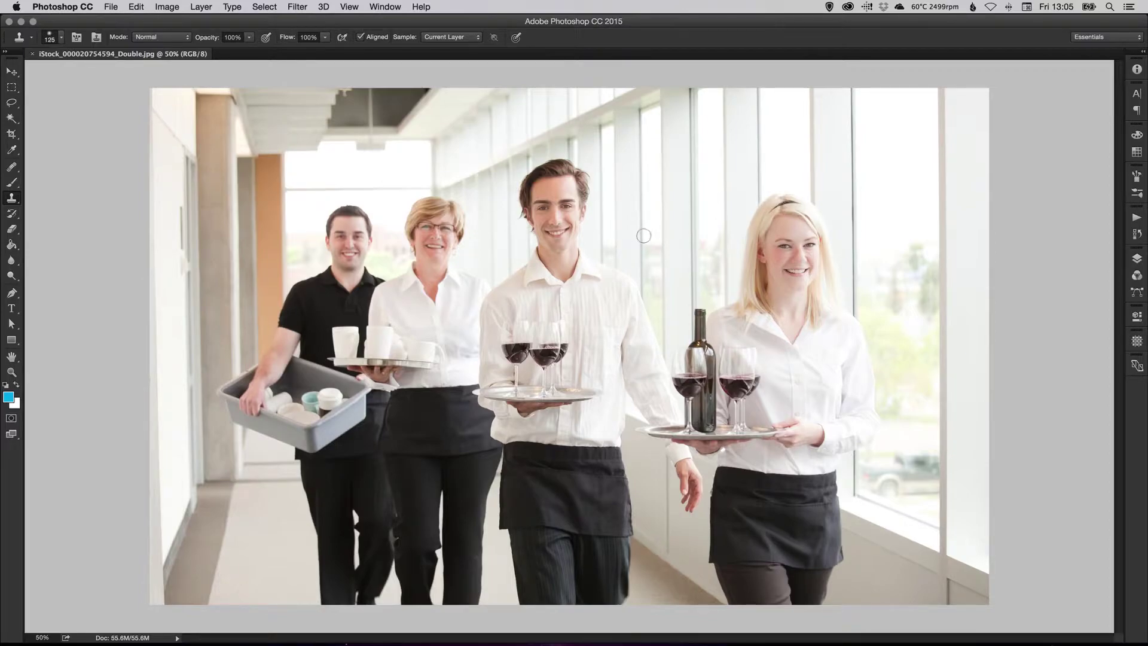
- Enlarge the Clone Stamp brush to 1500 px
key(bracketright)
key(bracketright)
key(bracketright)
key(bracketright)
key(bracketright)
key(bracketright)
key(bracketright)
key(bracketright)
key(bracketright)
key(bracketright)
key(bracketright)
key(bracketright)
key(bracketright)
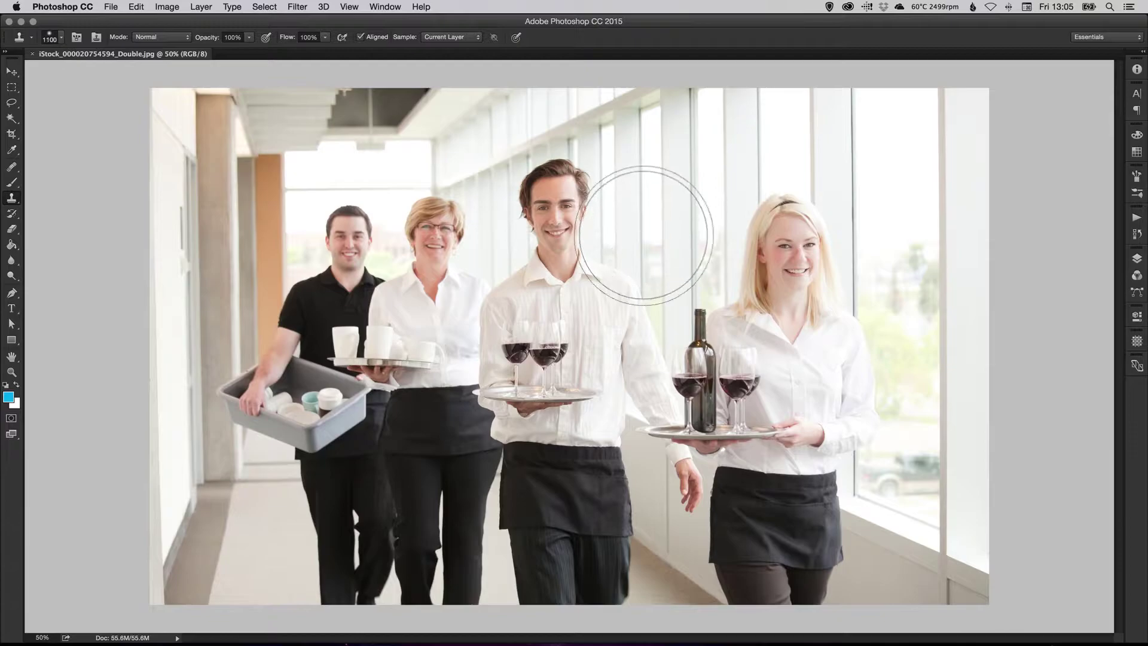
key(v)
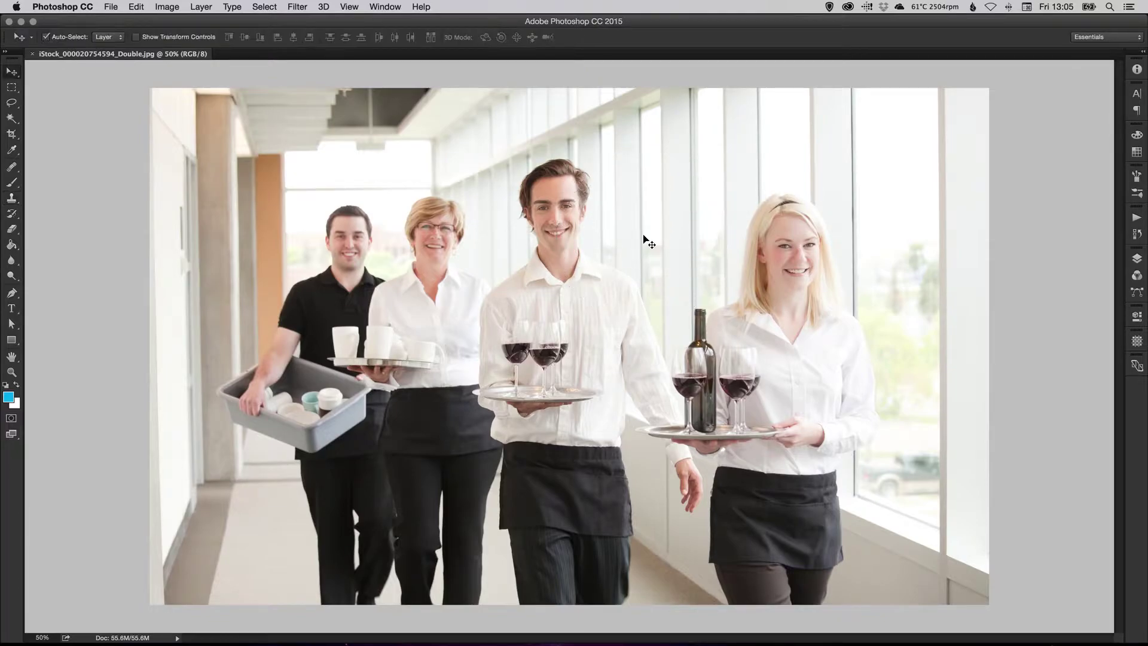
key(super)
key(super+1)
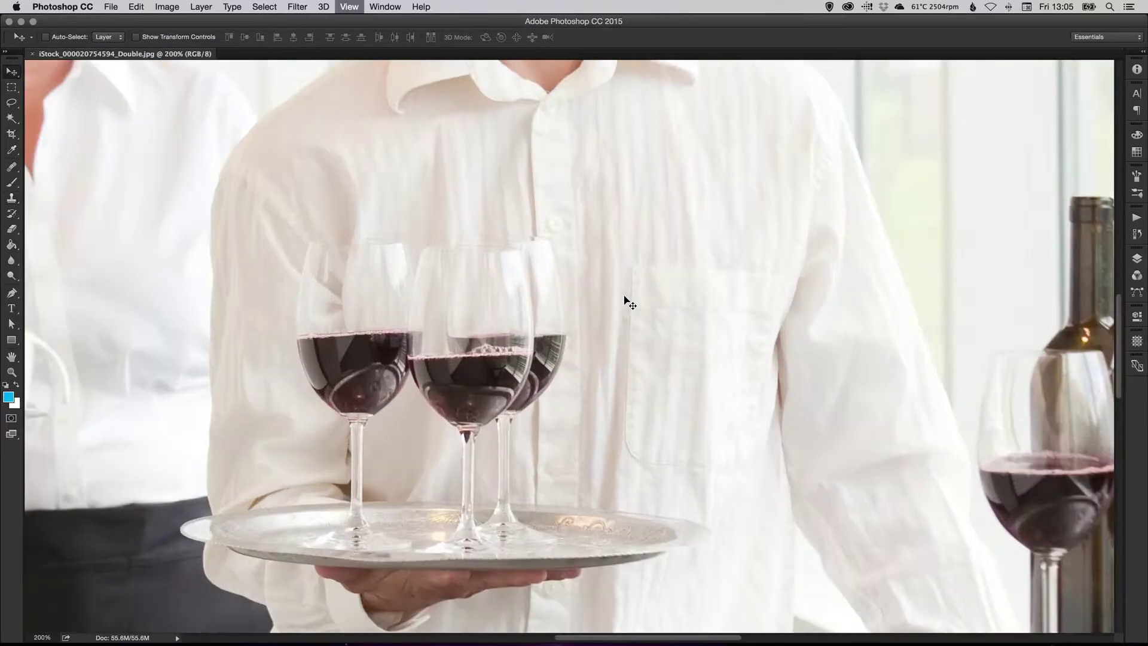
key(super+0)
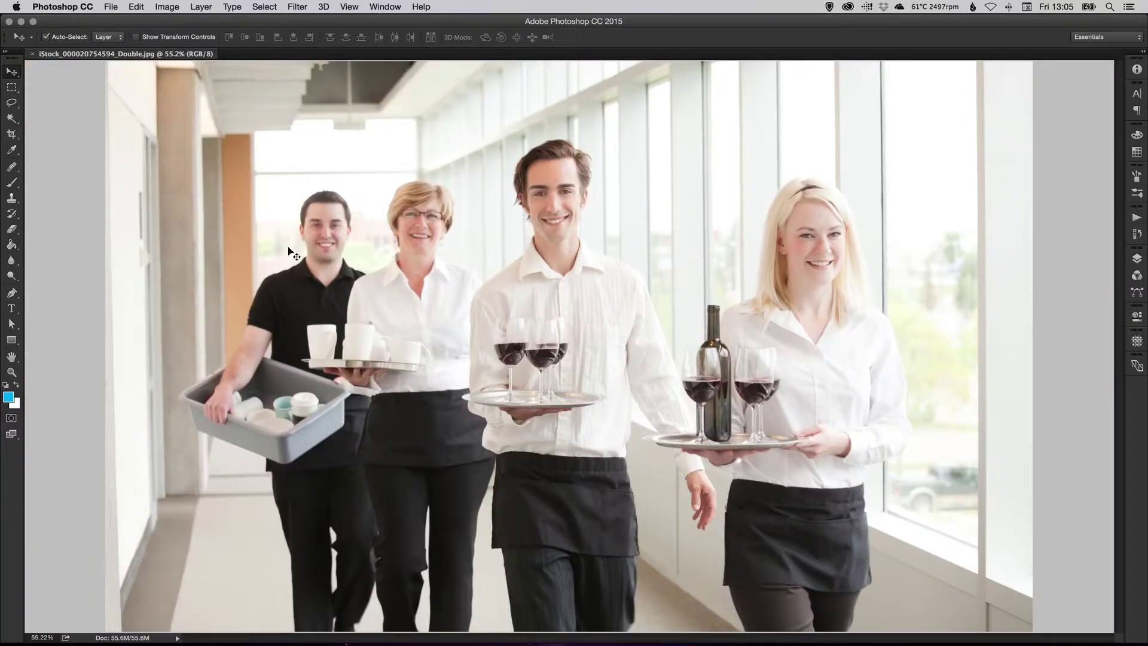
key(s)
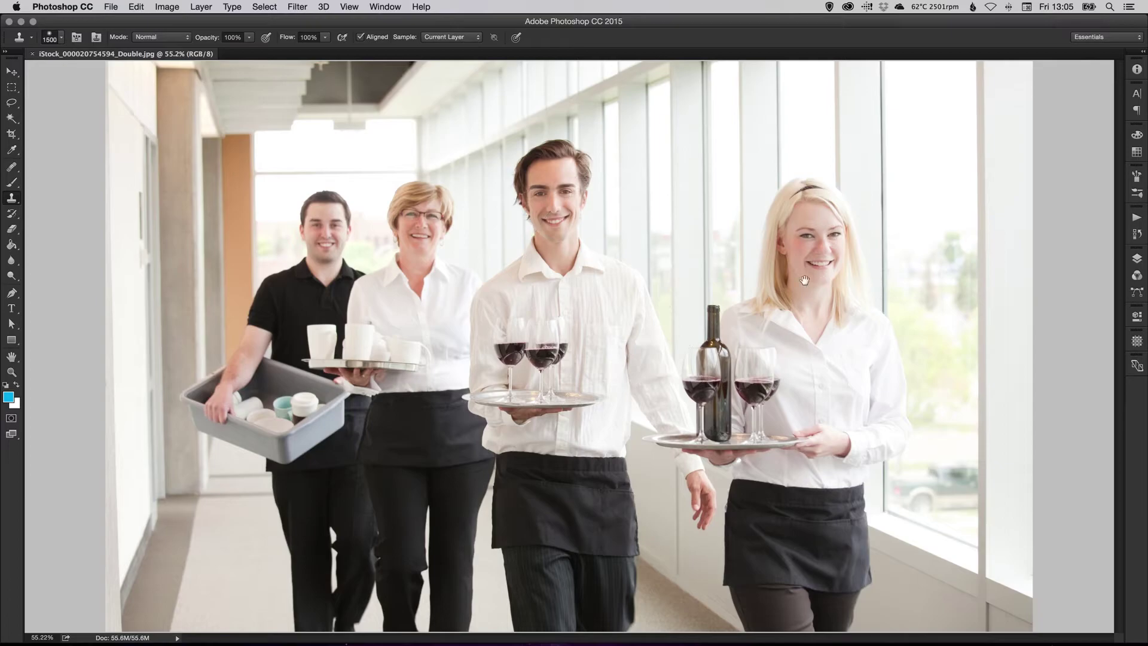
key(super+minus)
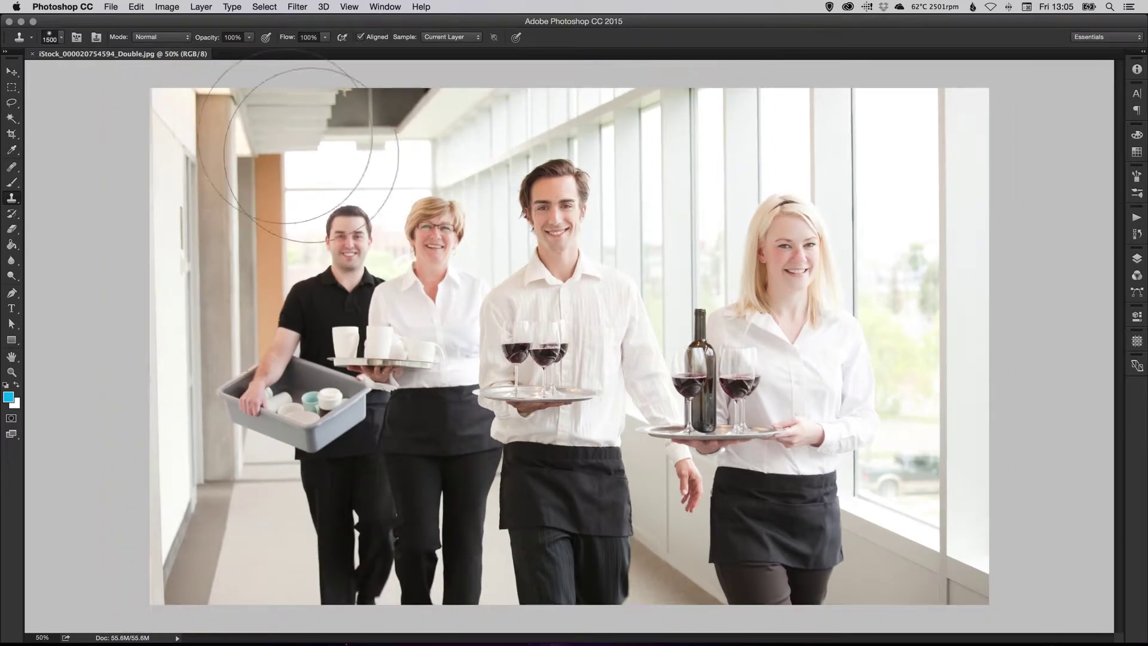
- Widen the canvas to 8000 pixels with the anchor at middle left, so the extra space is added on the photo's right side
click(166, 7)
click(181, 110)
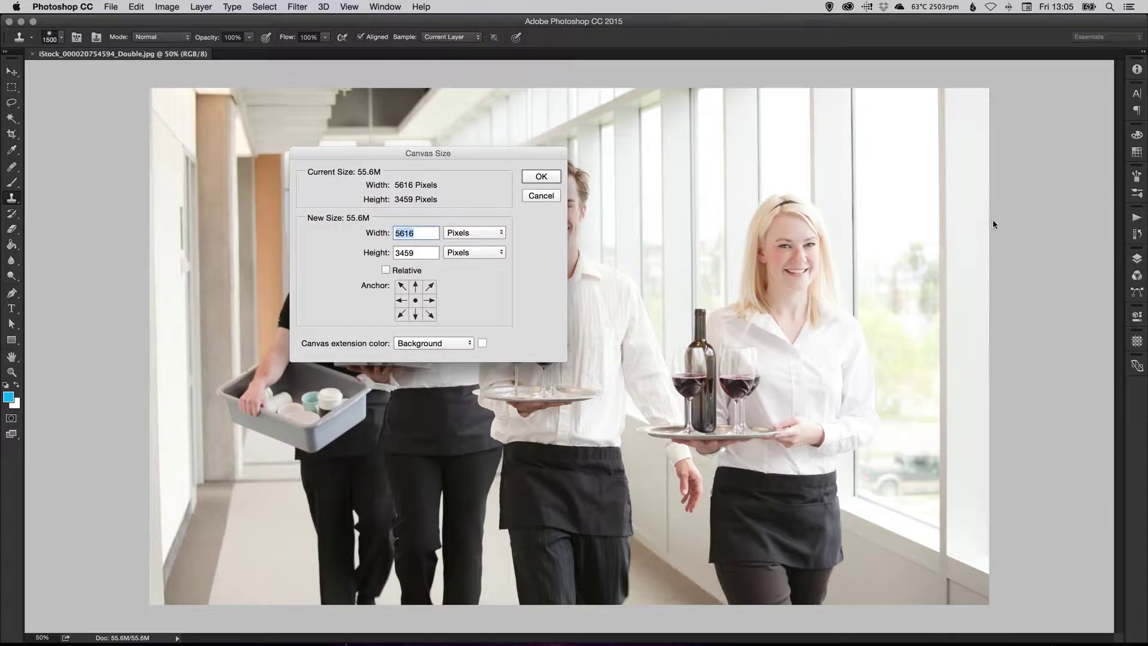
click(402, 301)
text(8000)
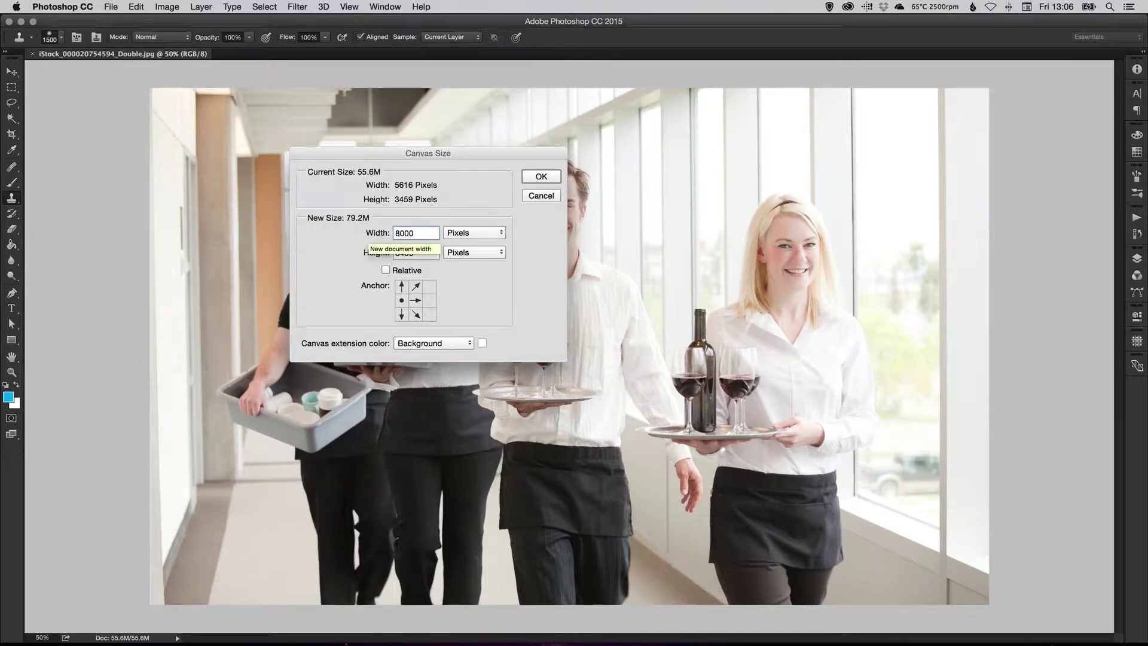
key(Return)
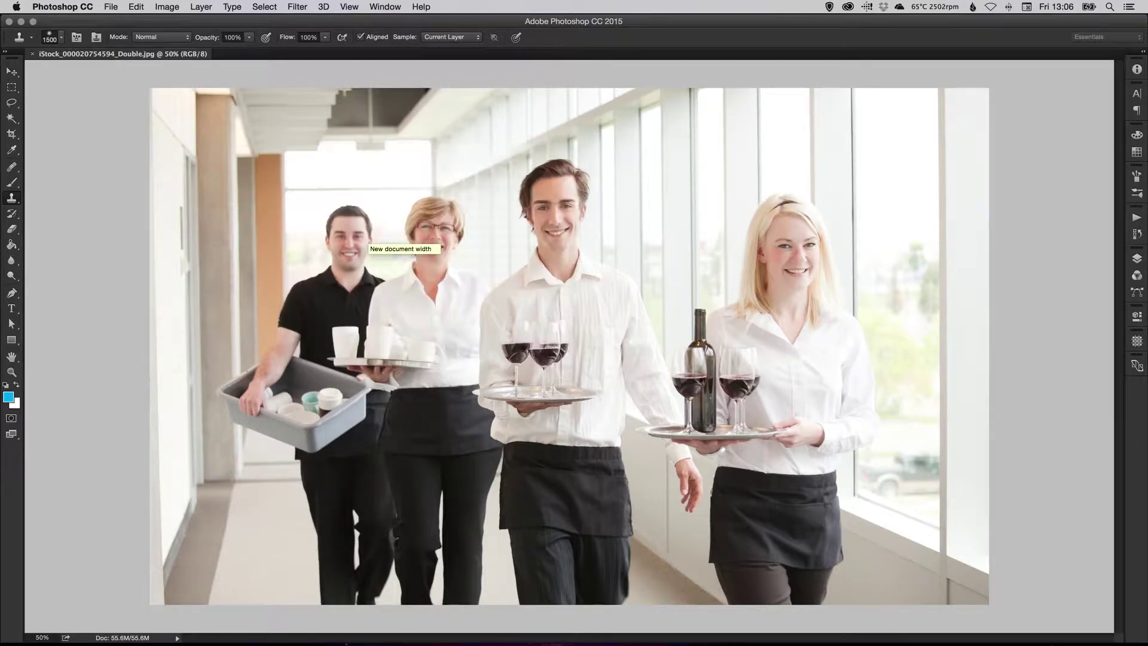
key(super+minus)
key(v)
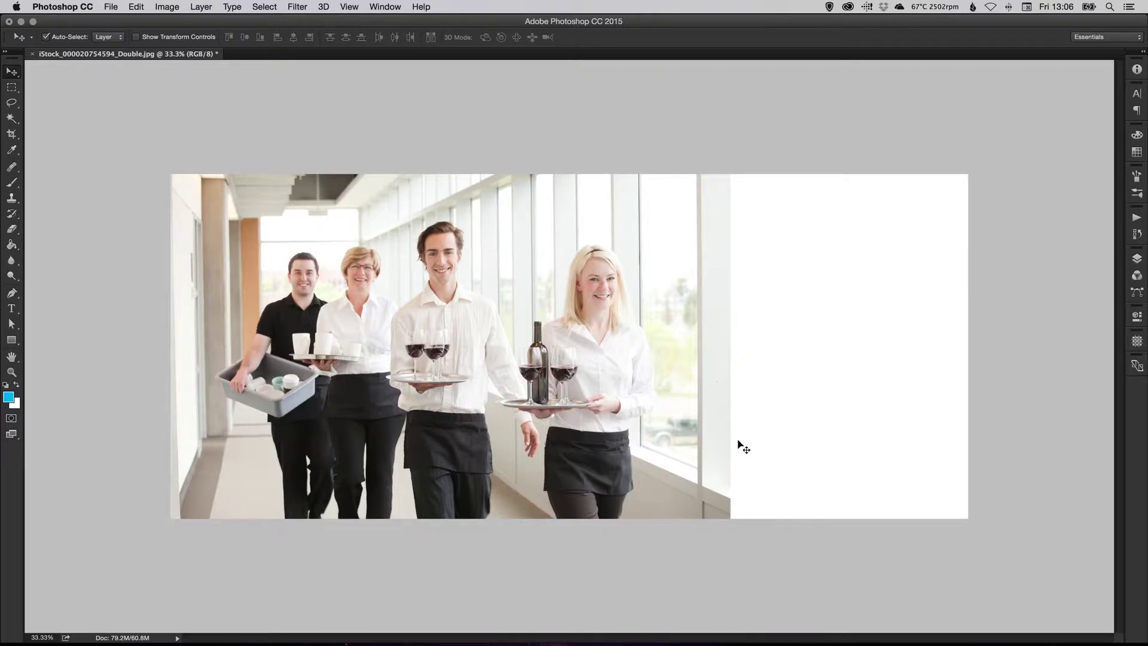
- Reduce the Clone Stamp brush to 175 px for working on the window ledge at the photo's lower-right edge
key(z)
click(730, 502)
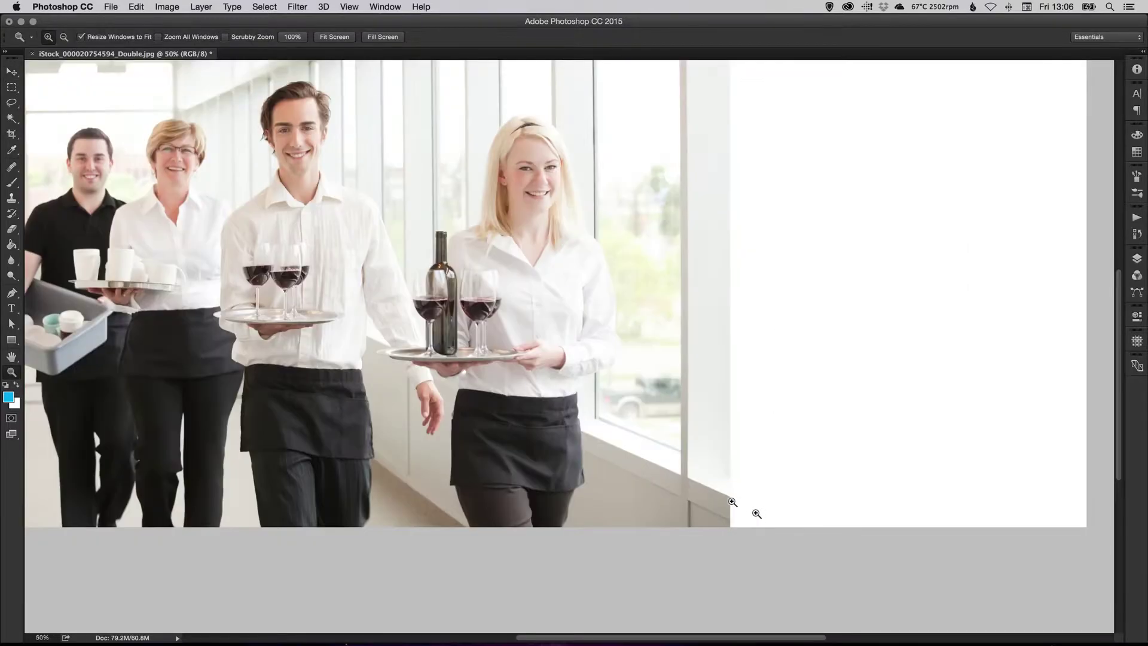
drag(733, 493, 679, 445)
click(677, 445)
click(679, 447)
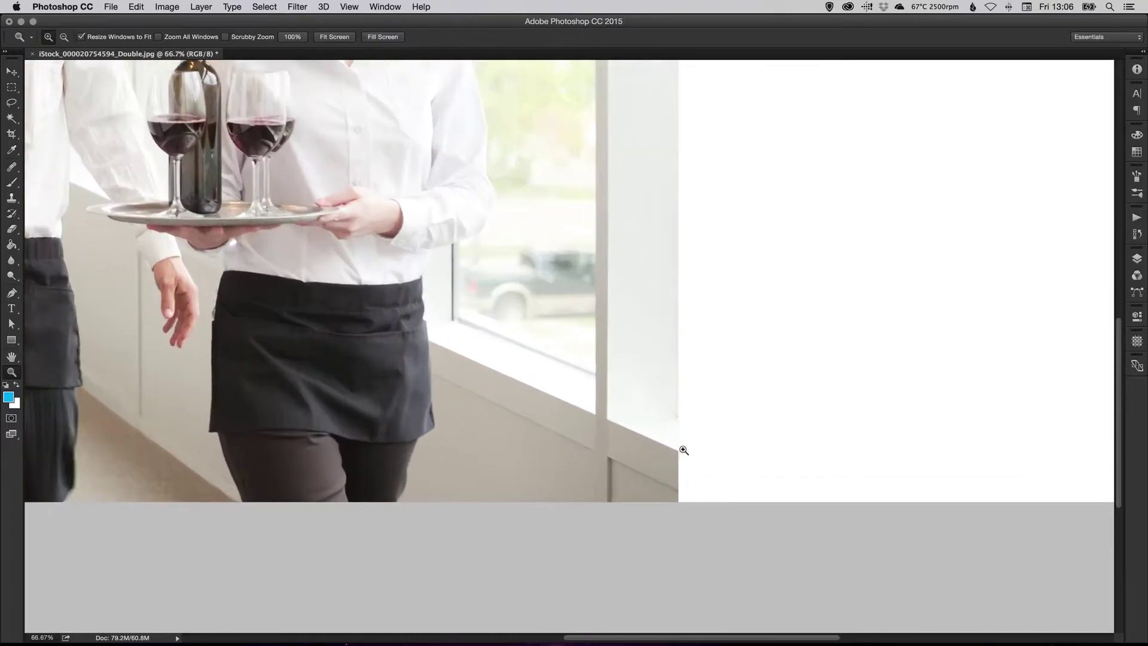
click(687, 463)
click(666, 454)
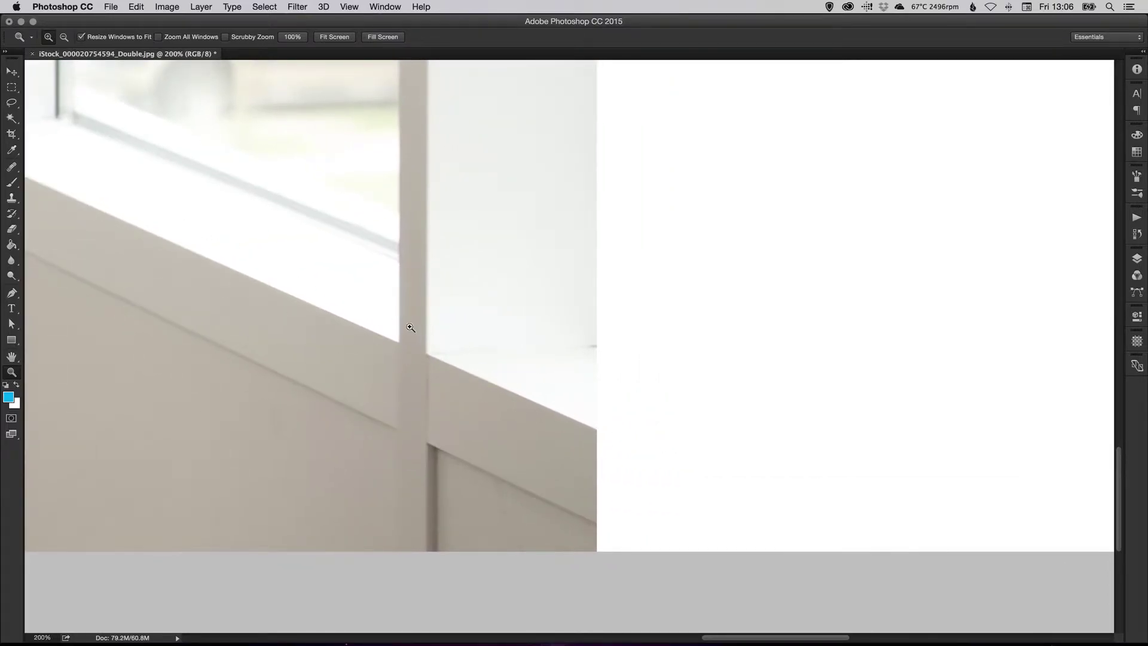
key(s)
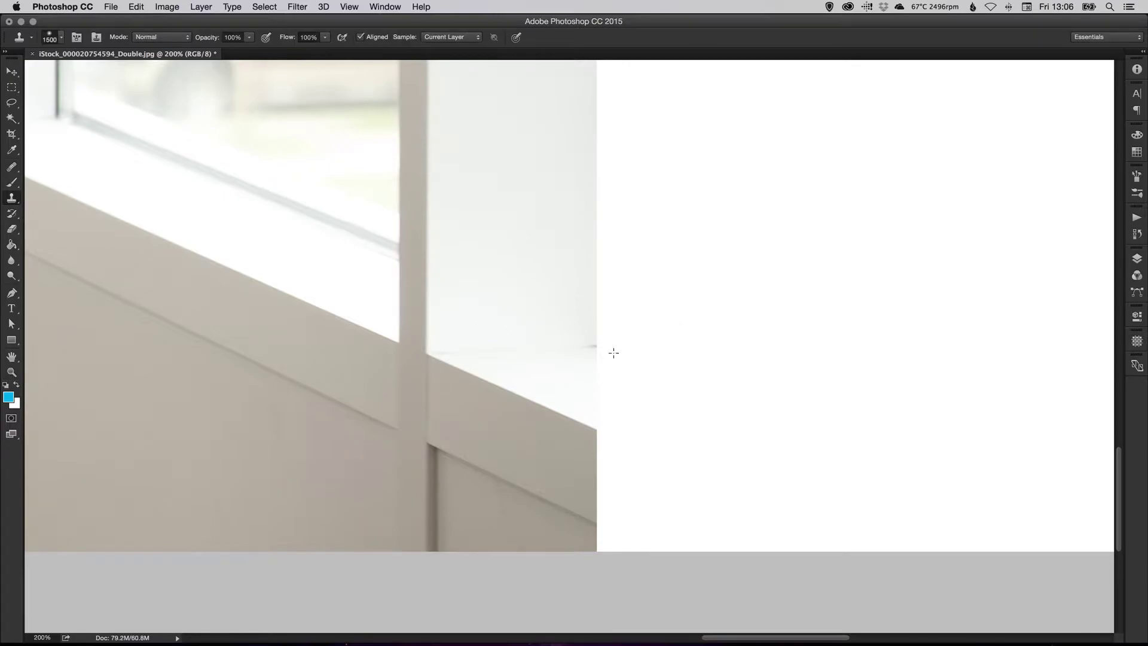
key(bracketleft)
key(bracketleft)
key(bracketleft)
key(bracketleft)
key(bracketleft)
key(bracketleft)
key(bracketleft)
key(bracketleft)
key(bracketleft)
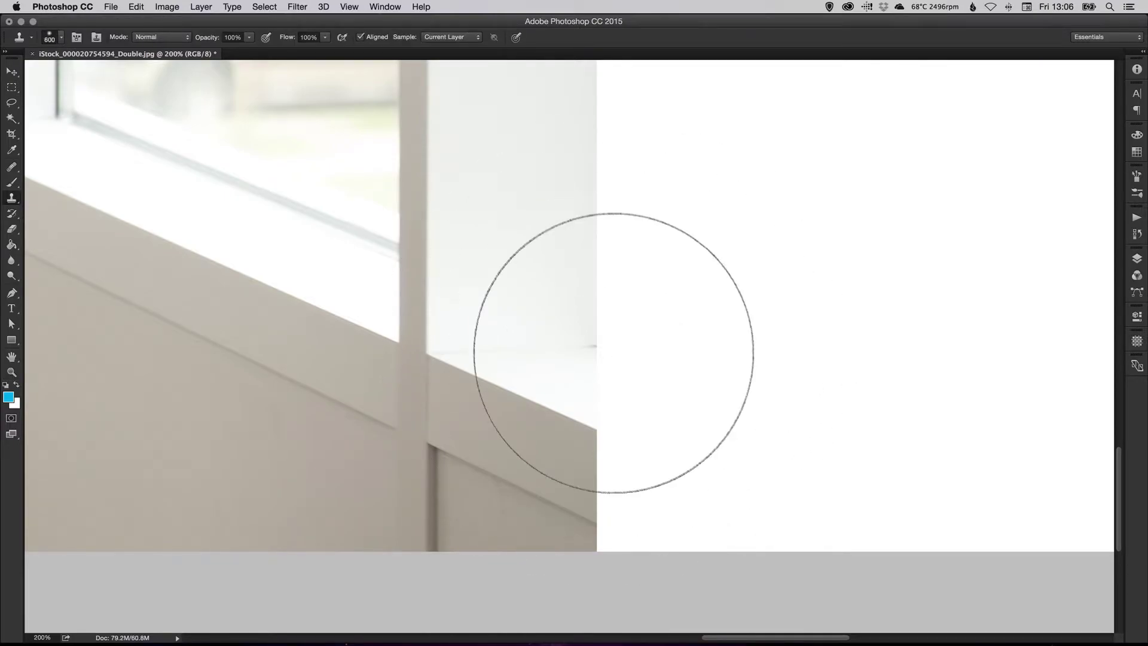
key(bracketleft)
key(bracketleft)
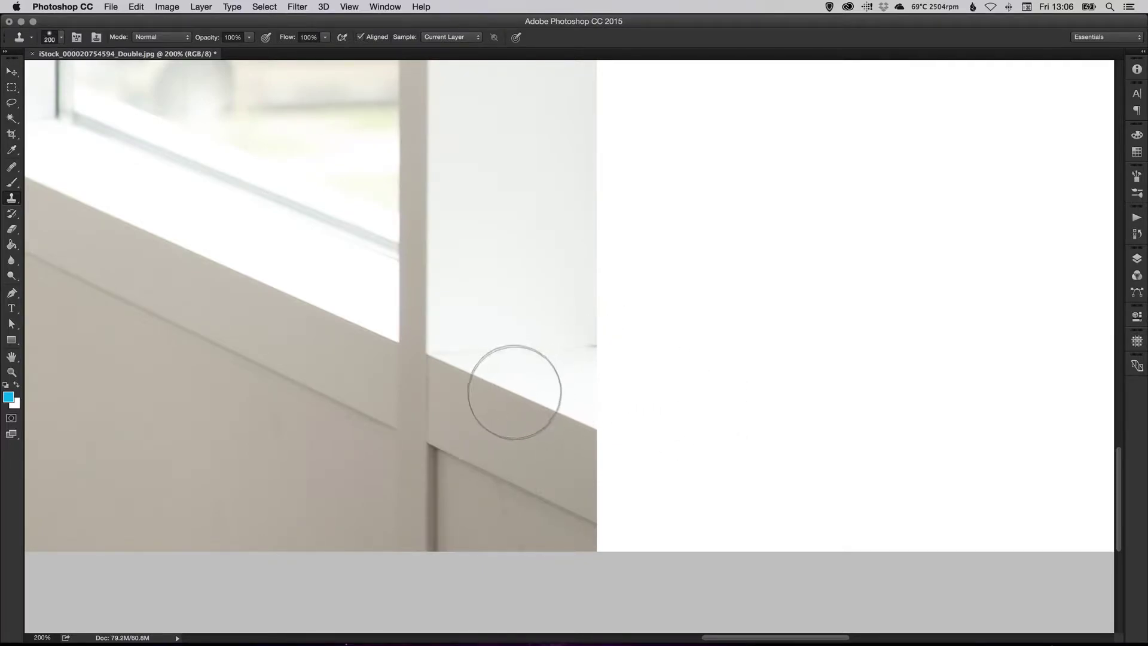
key(bracketleft)
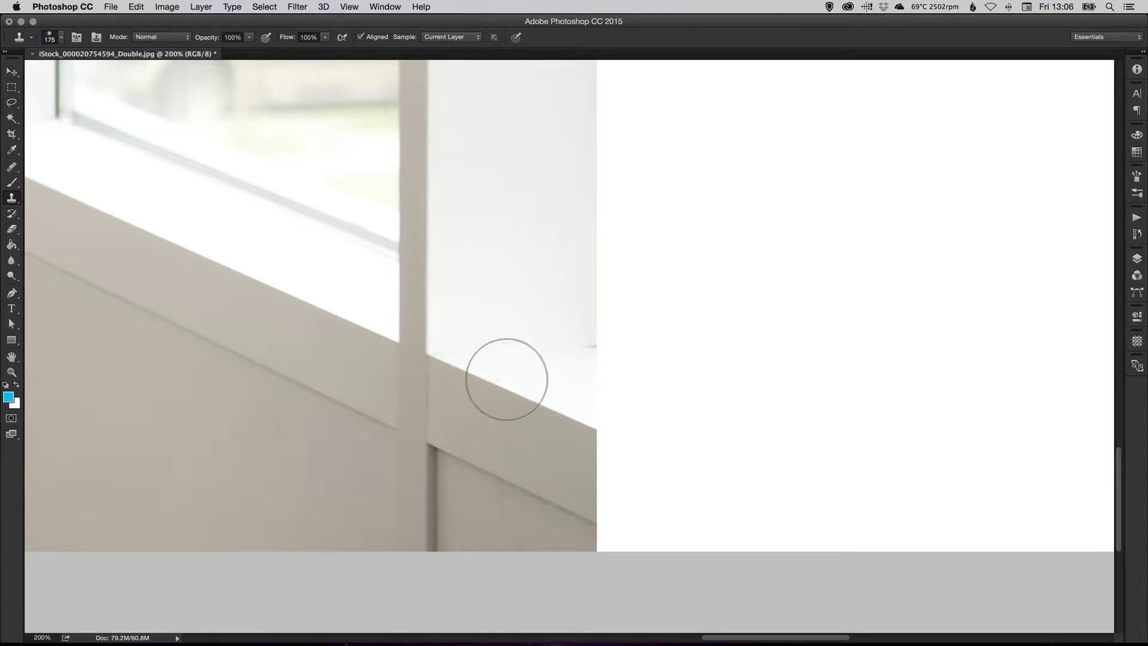
- Sample the ledge's sloping edge beside the post and clone it past the photo's right edge into the white canvas with a 150 px brush
alt+click(500, 385)
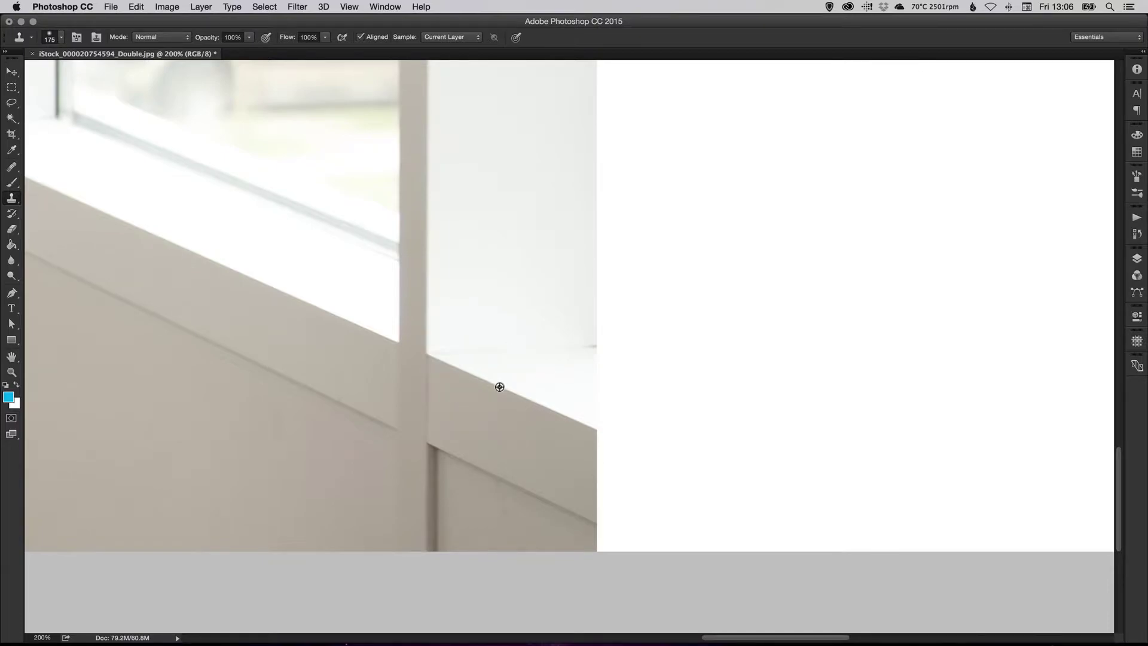
key([)
mouse_move(542, 405)
mouse_down()
mouse_move(618, 414)
mouse_move(519, 365)
mouse_move(507, 385)
mouse_move(523, 414)
mouse_up()
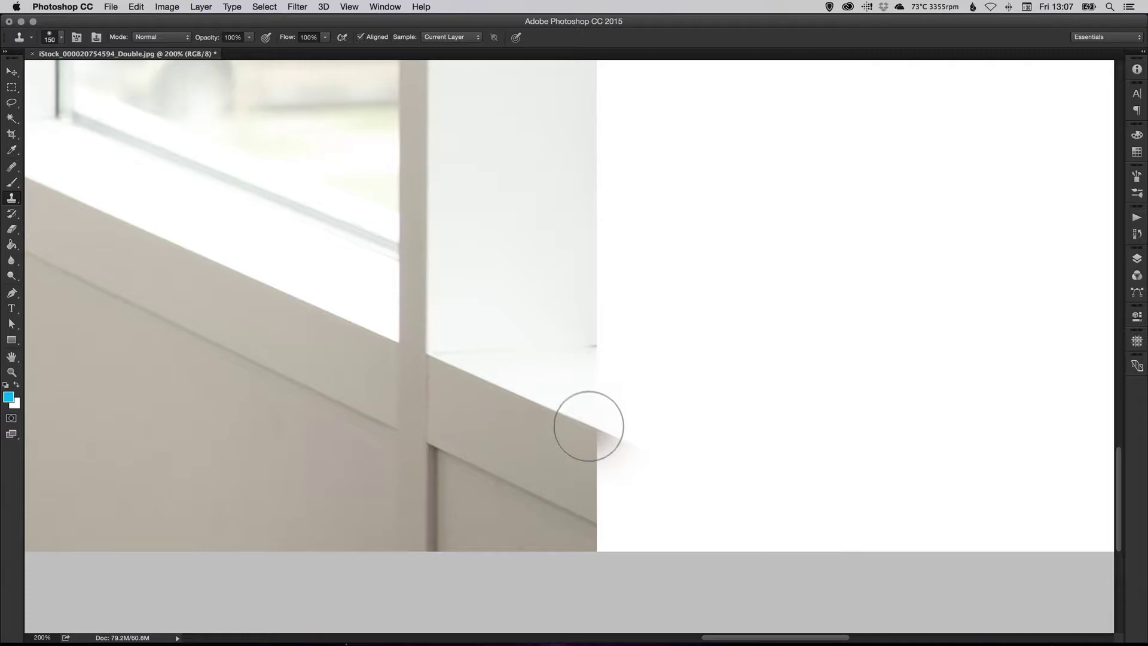
click(589, 426)
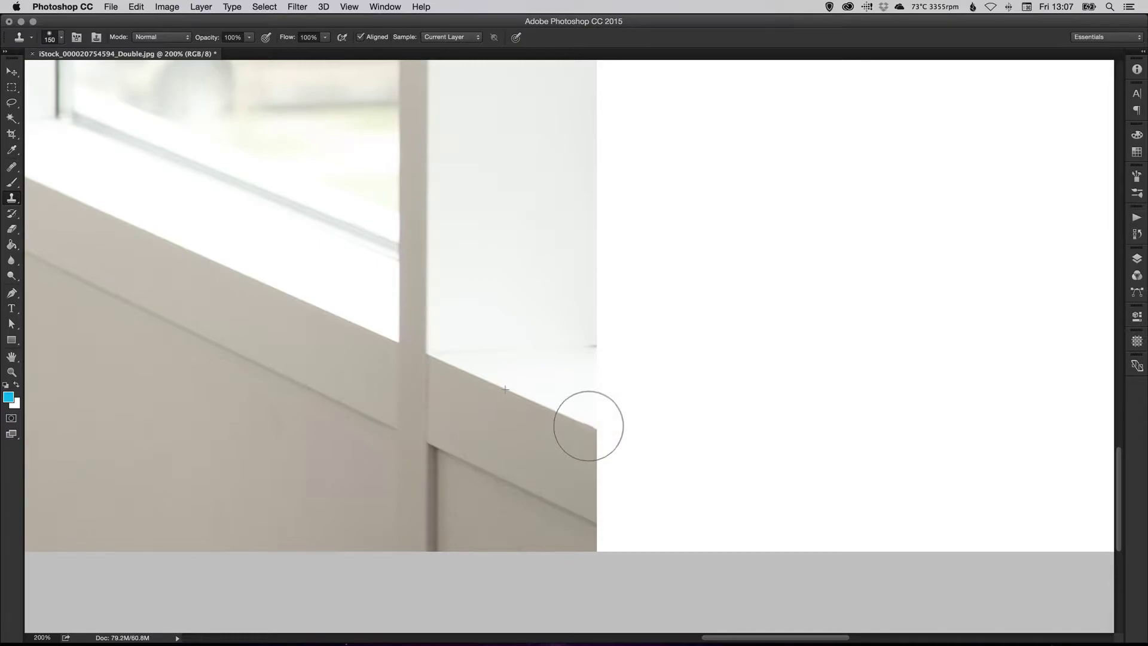
mouse_move(589, 426)
mouse_down()
mouse_move(666, 454)
mouse_move(682, 474)
mouse_up()
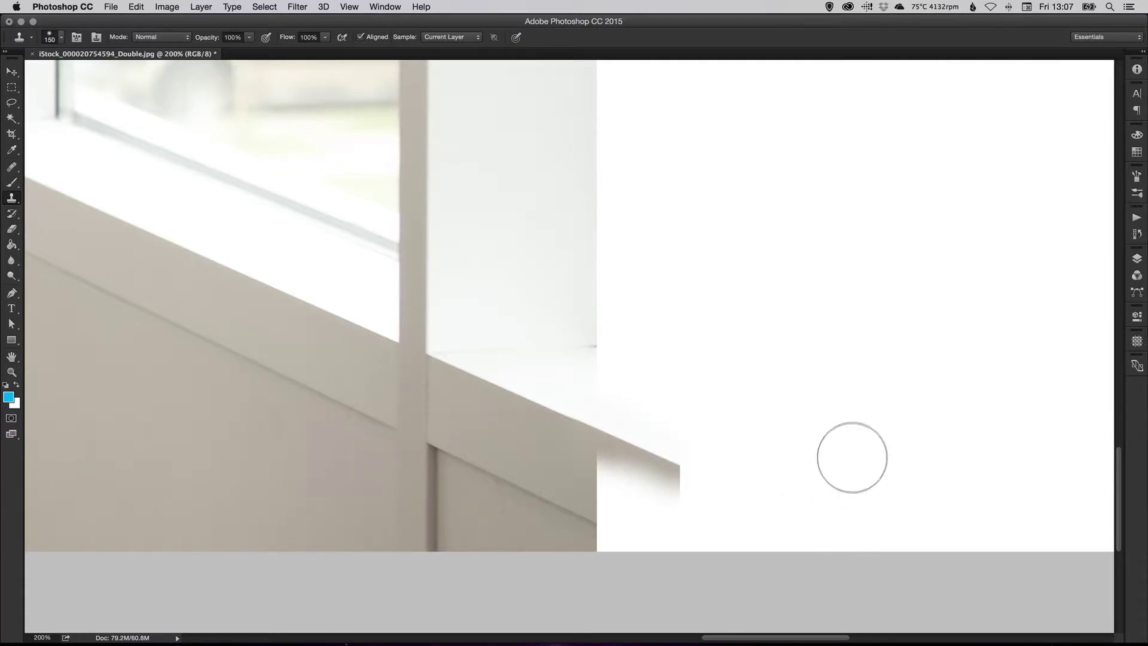
- Resample the ledge's sloping edge and continue cloning it diagonally down across the white canvas
key(v)
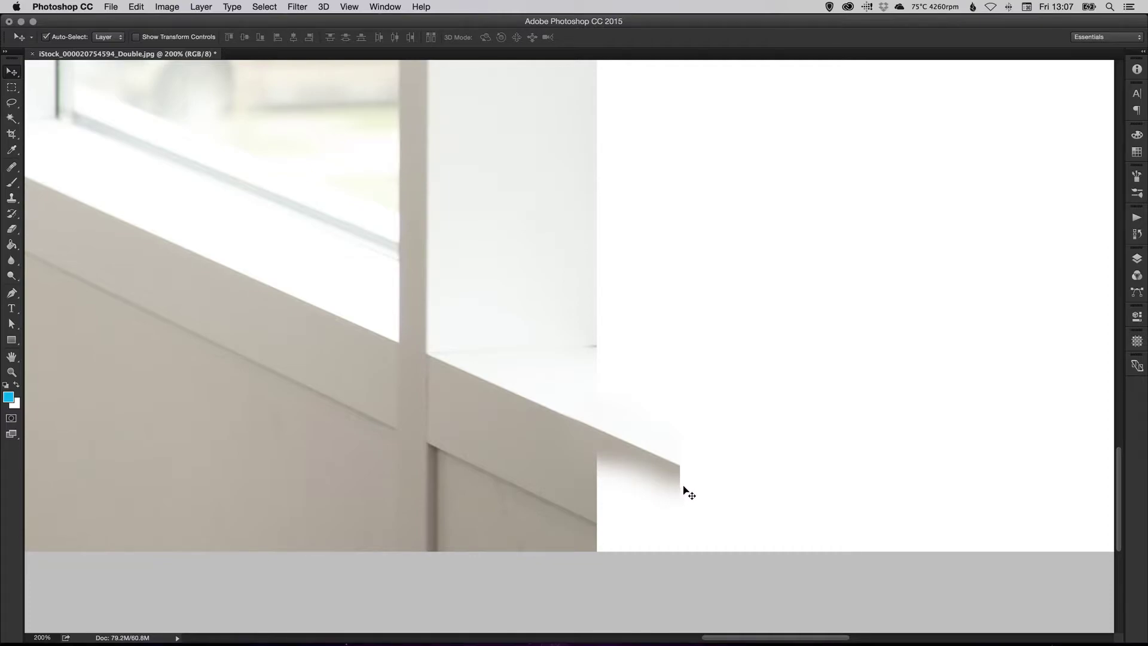
key(s)
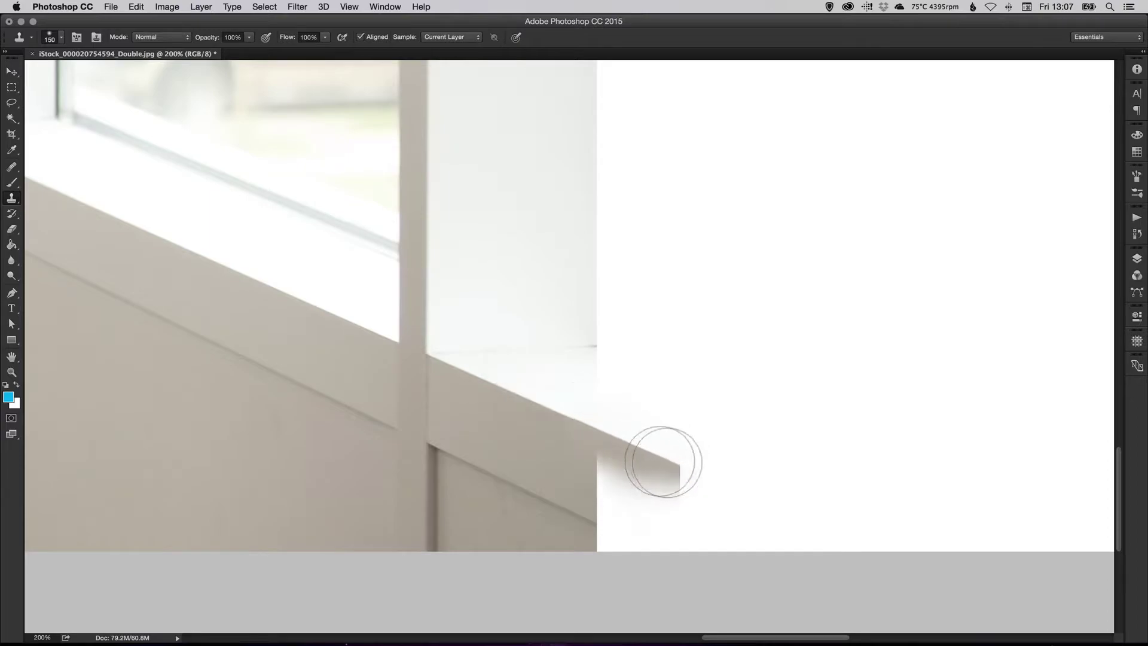
alt+click(514, 393)
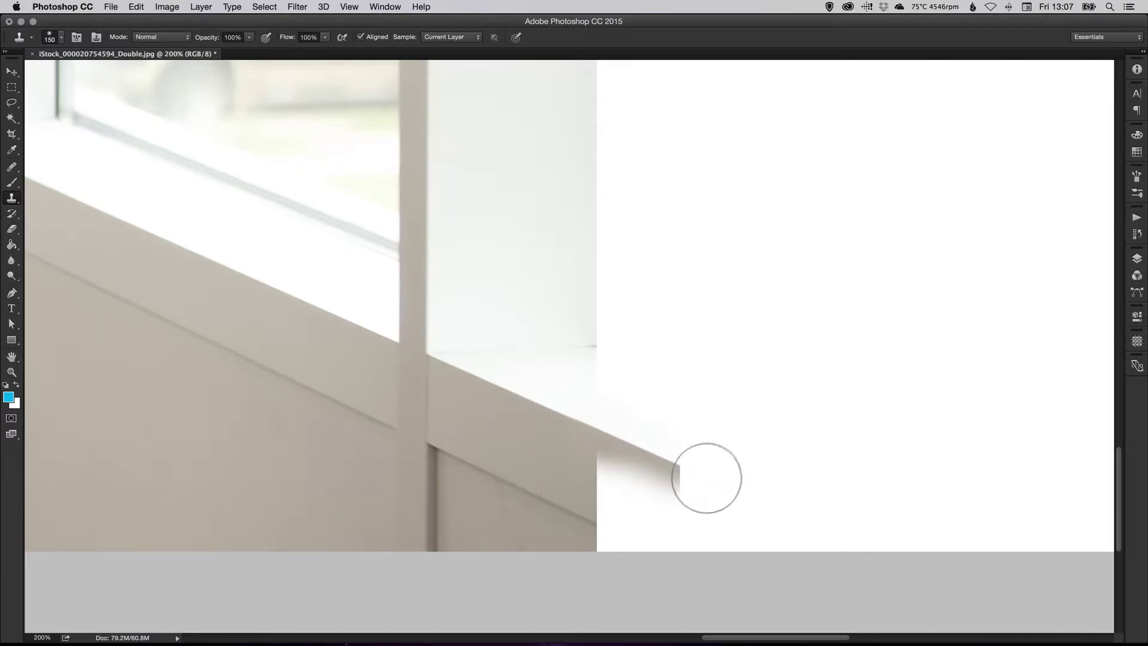
mouse_move(708, 477)
mouse_down()
mouse_move(687, 469)
mouse_move(790, 522)
mouse_move(783, 543)
mouse_move(876, 502)
mouse_up()
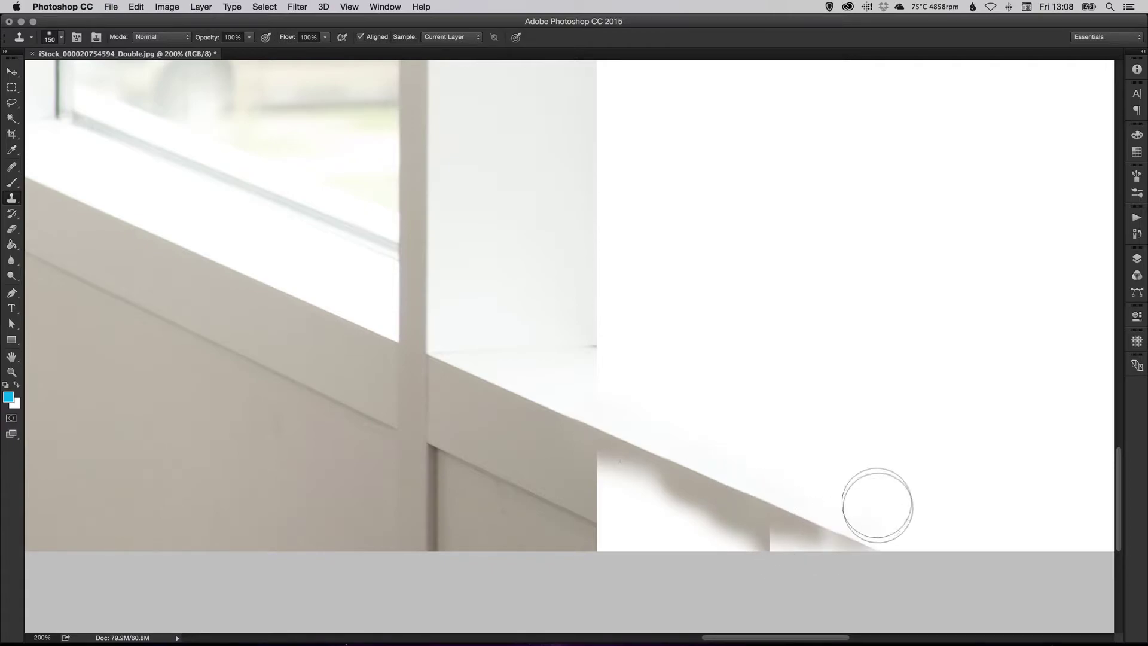
- Sample the ledge edge again, clone its slope down to the canvas's lower border, and reduce the brush to 125 px
alt+click(526, 399)
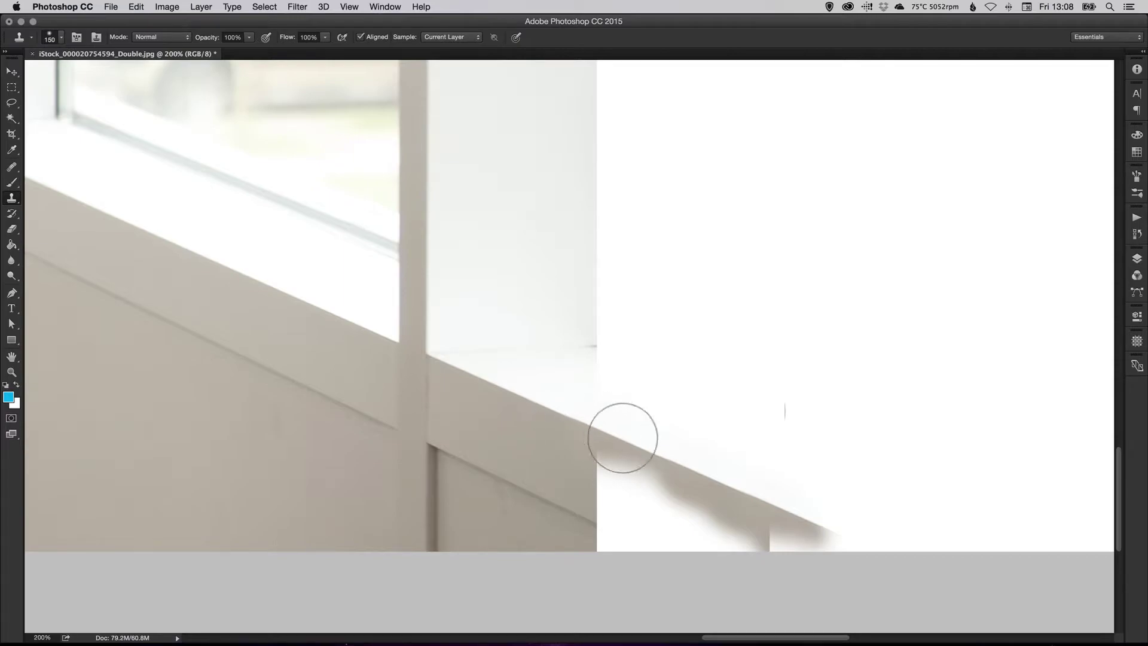
mouse_move(672, 459)
mouse_down()
mouse_move(824, 524)
mouse_move(759, 481)
mouse_move(680, 458)
mouse_move(827, 528)
mouse_up()
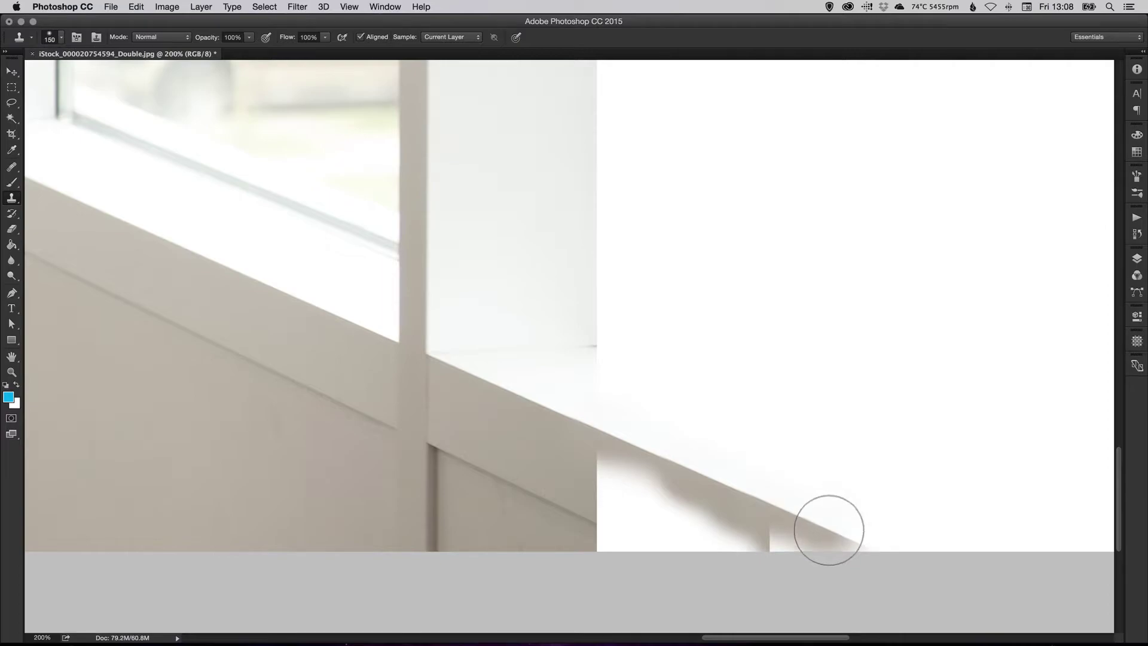
mouse_move(833, 536)
mouse_down()
mouse_move(863, 557)
mouse_move(783, 545)
mouse_move(818, 532)
mouse_up()
key([)
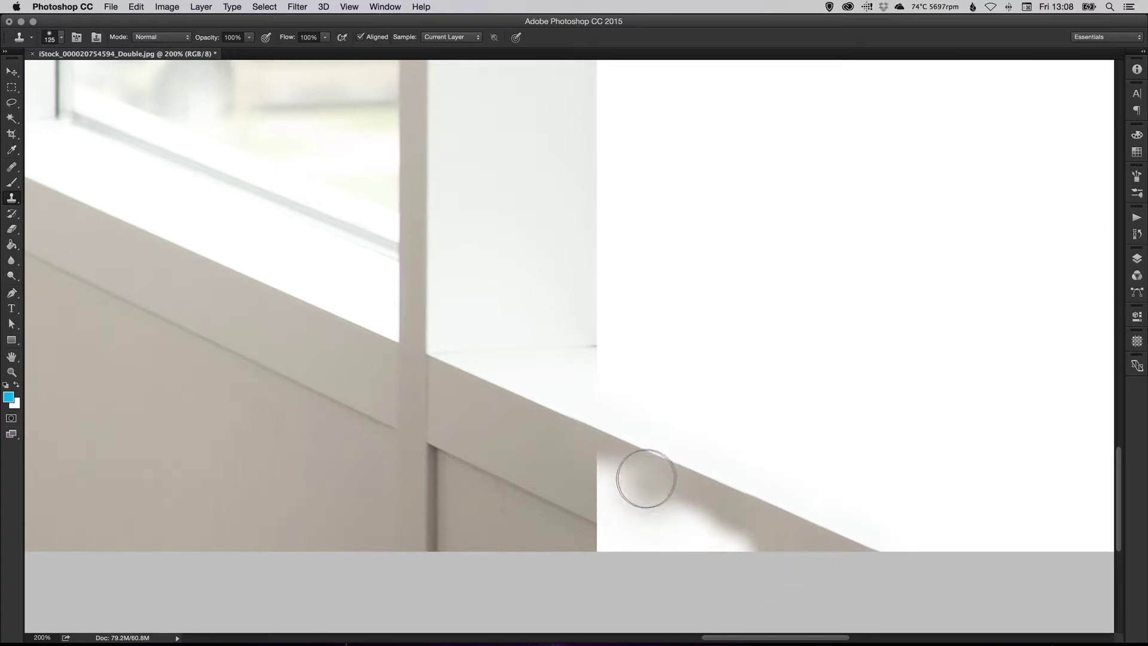
- Sample the ledge's beige face and clone it with a 100 px brush into the white gap beneath the extended ledge edge
key([)
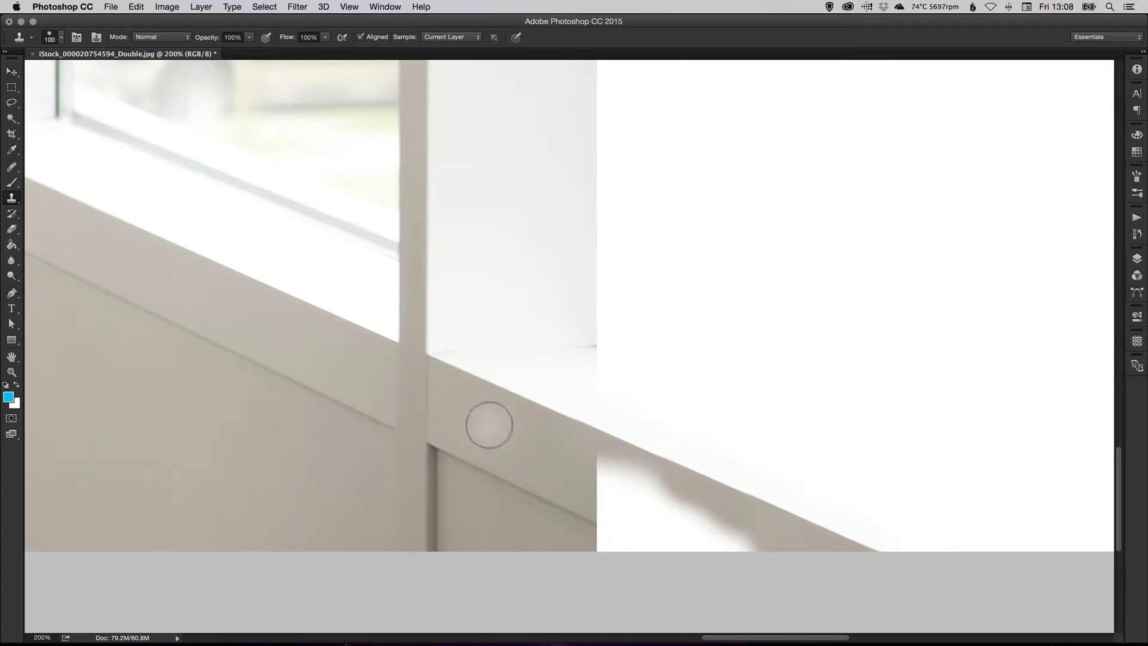
key(alt)
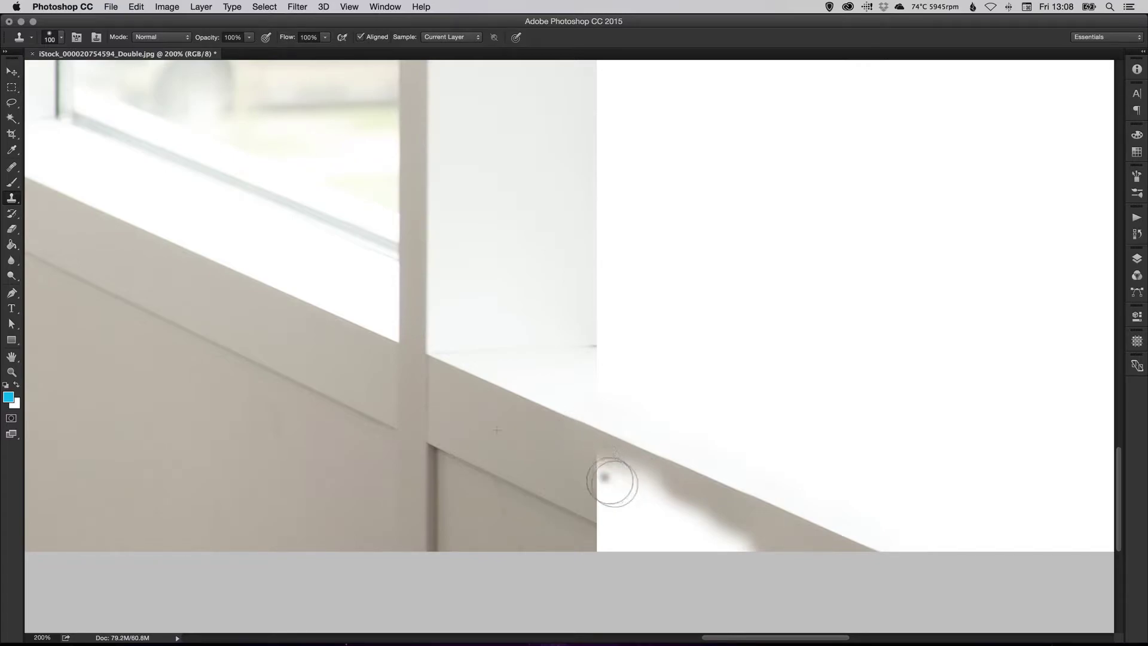
mouse_move(600, 467)
mouse_down()
mouse_move(640, 482)
mouse_move(625, 474)
mouse_move(671, 518)
mouse_move(670, 500)
mouse_up()
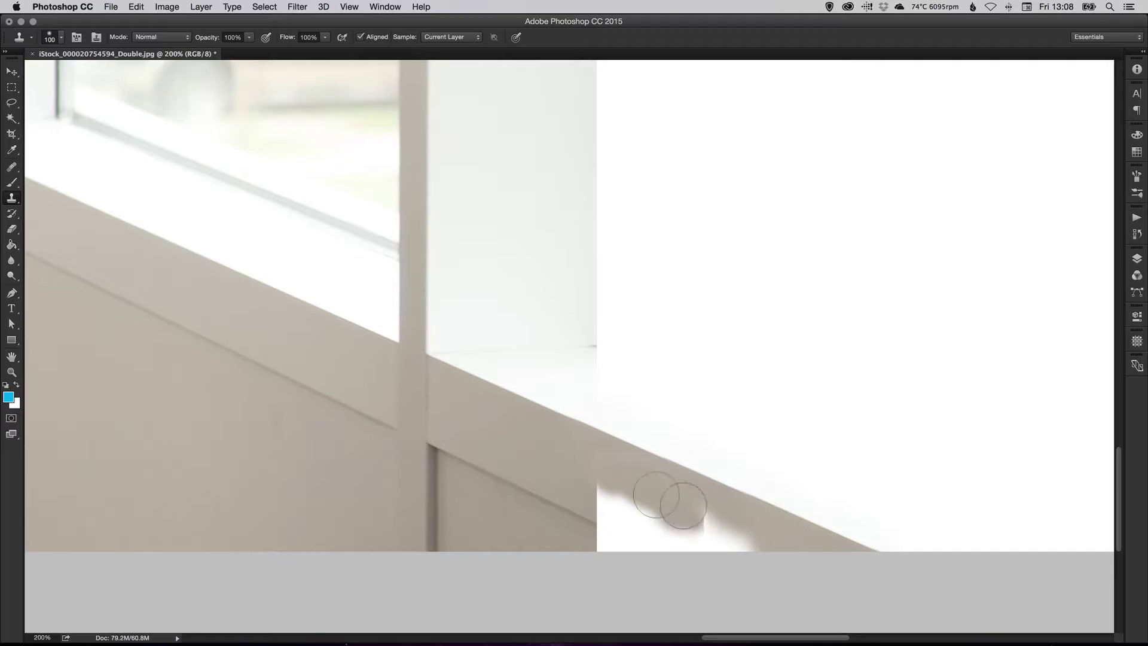
alt+click(537, 448)
drag(618, 469, 735, 537)
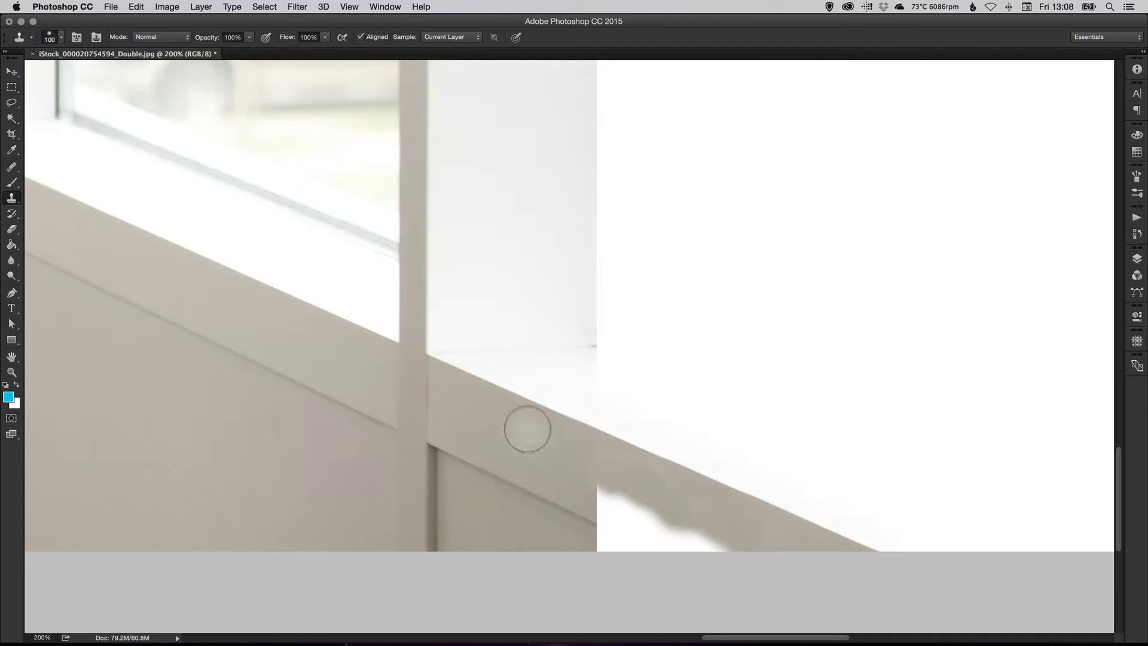
- Resample the ledge's face and clone it further down into the remaining white gap with a 125 px brush
key(bracketright)
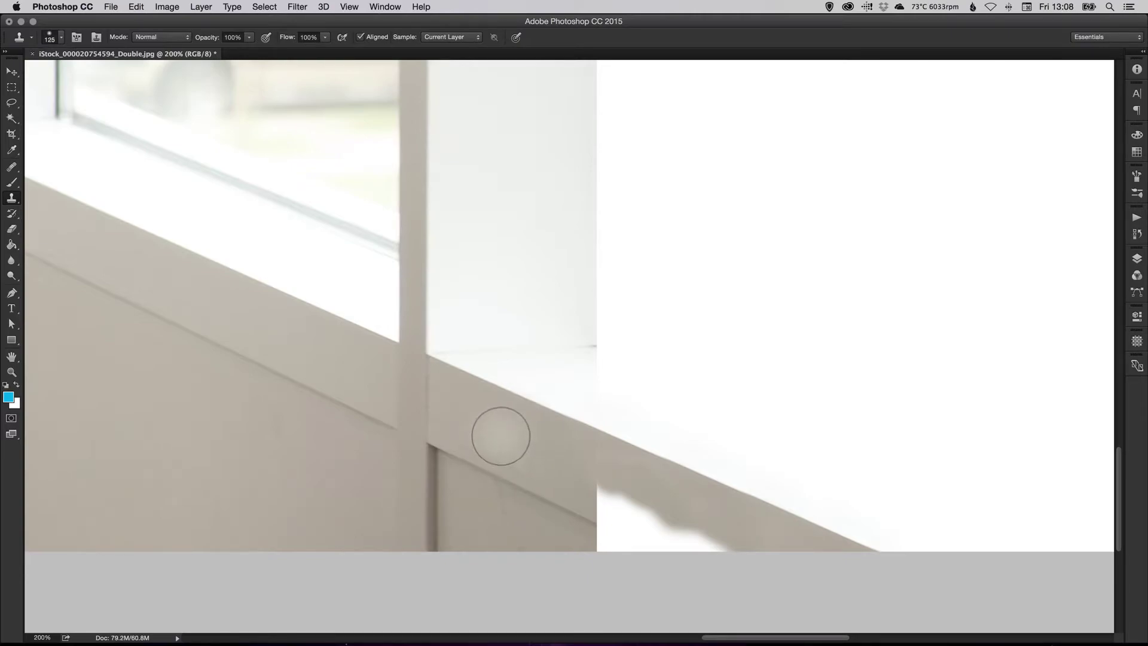
alt+click(501, 431)
mouse_move(613, 484)
mouse_down()
mouse_move(681, 547)
mouse_move(722, 552)
mouse_move(630, 496)
mouse_move(715, 543)
mouse_up()
alt+click(516, 440)
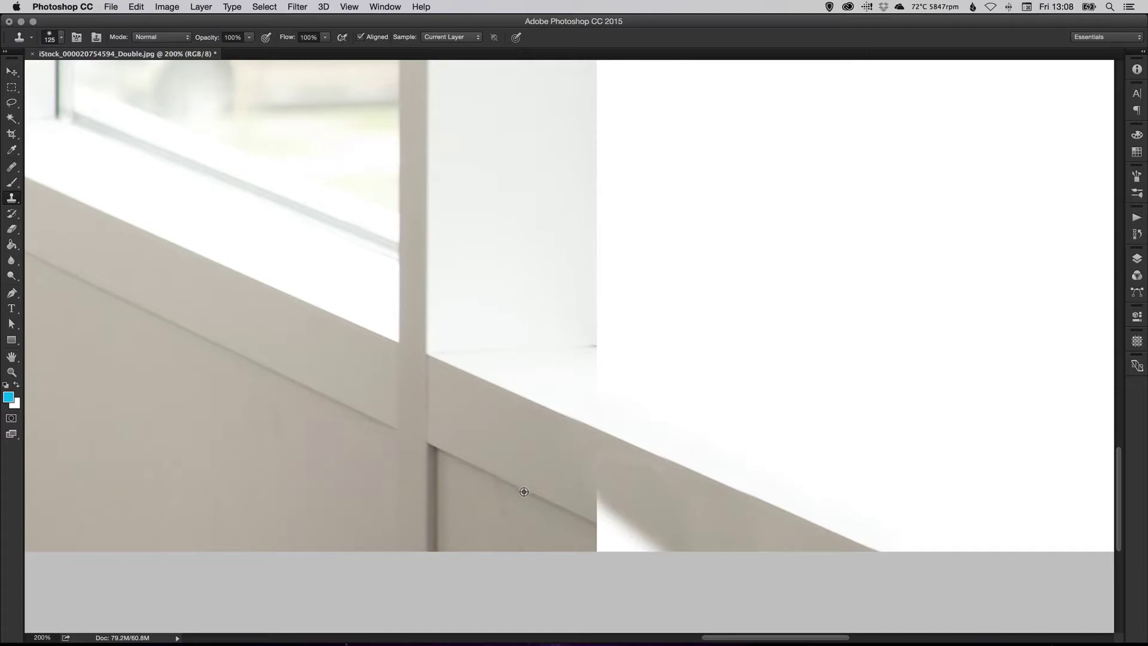
- Try to clone the panel seam beneath the ledge past the photo's right edge, and undo both strokes
drag(573, 509, 603, 527)
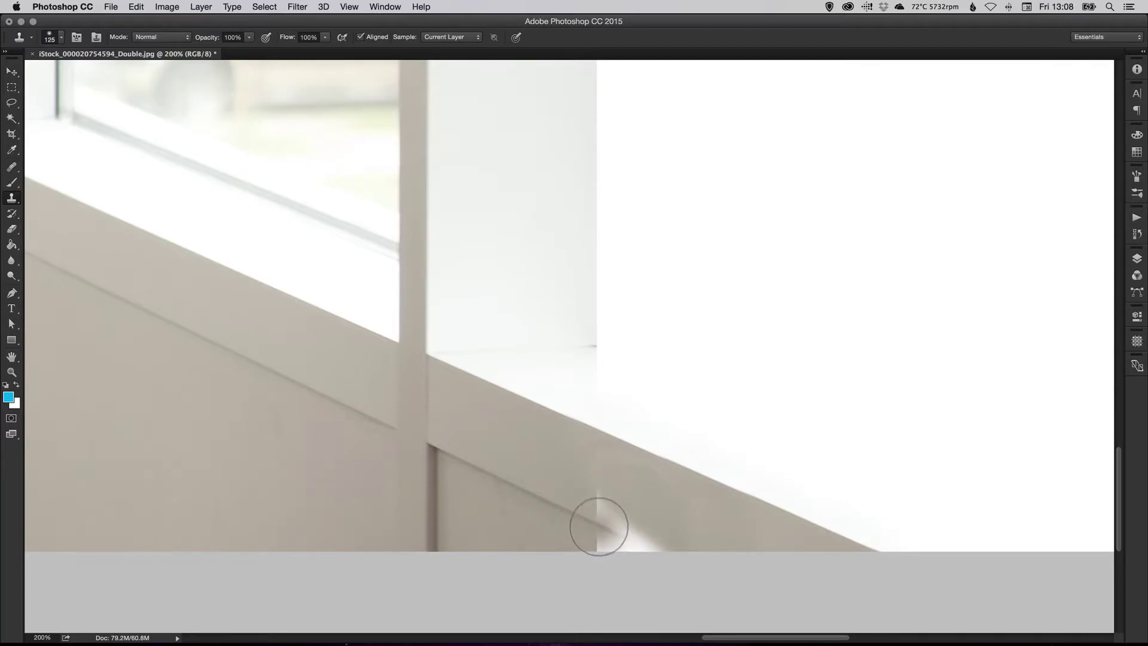
key(ctrl+z)
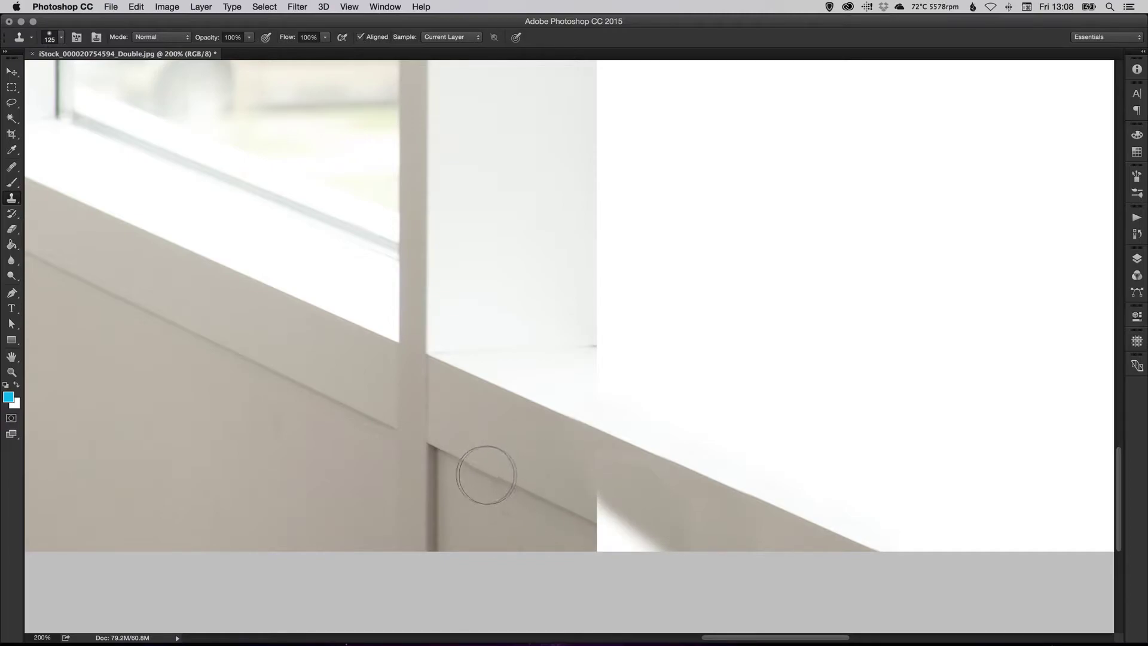
drag(574, 513, 607, 529)
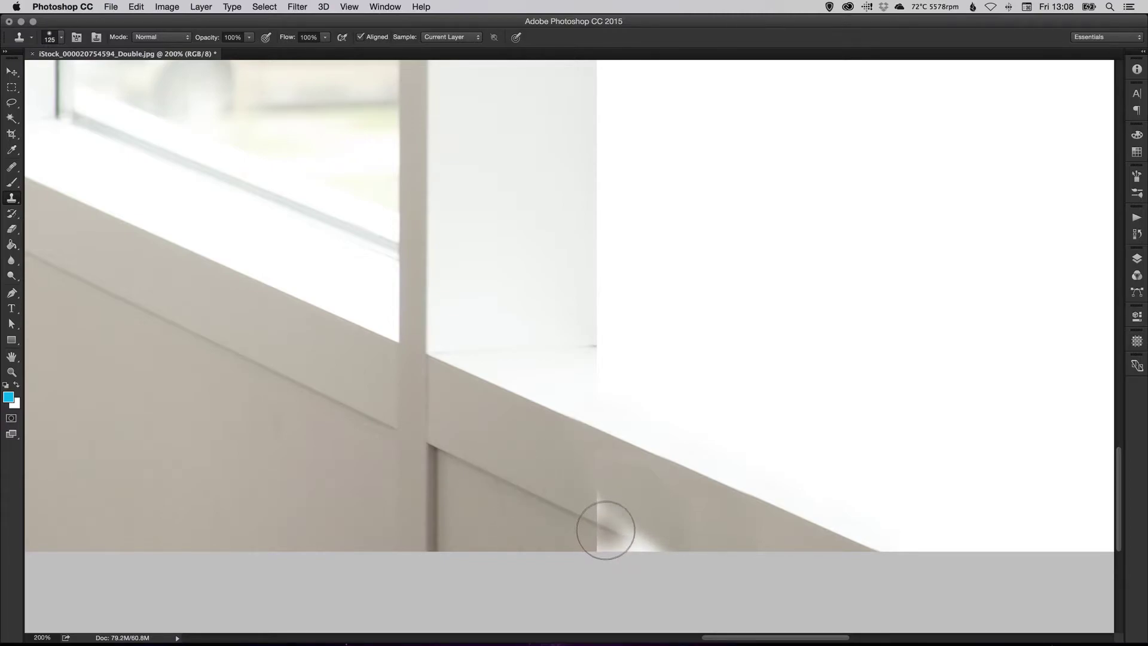
key(ctrl+z)
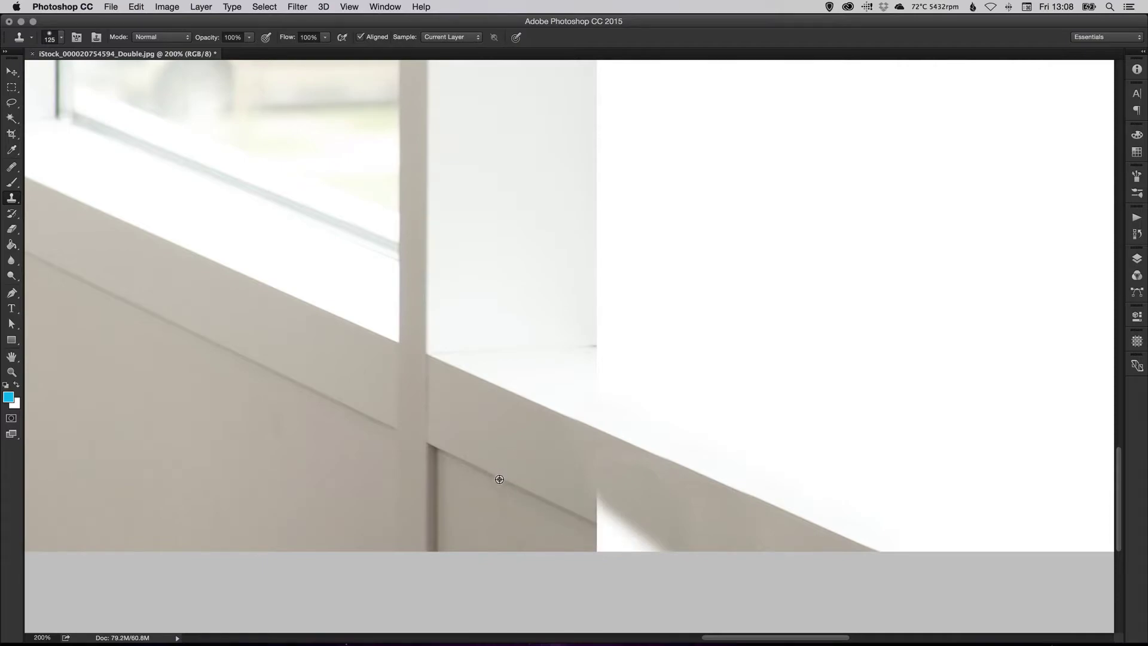
- Clone the panel seam diagonally from the photo's right edge down to the canvas's lower border, covering the remaining white corner
mouse_move(603, 525)
mouse_down()
mouse_move(629, 549)
mouse_move(669, 564)
mouse_move(596, 517)
mouse_move(662, 555)
mouse_move(603, 516)
mouse_move(663, 549)
mouse_move(692, 554)
mouse_up()
key(ctrl+z)
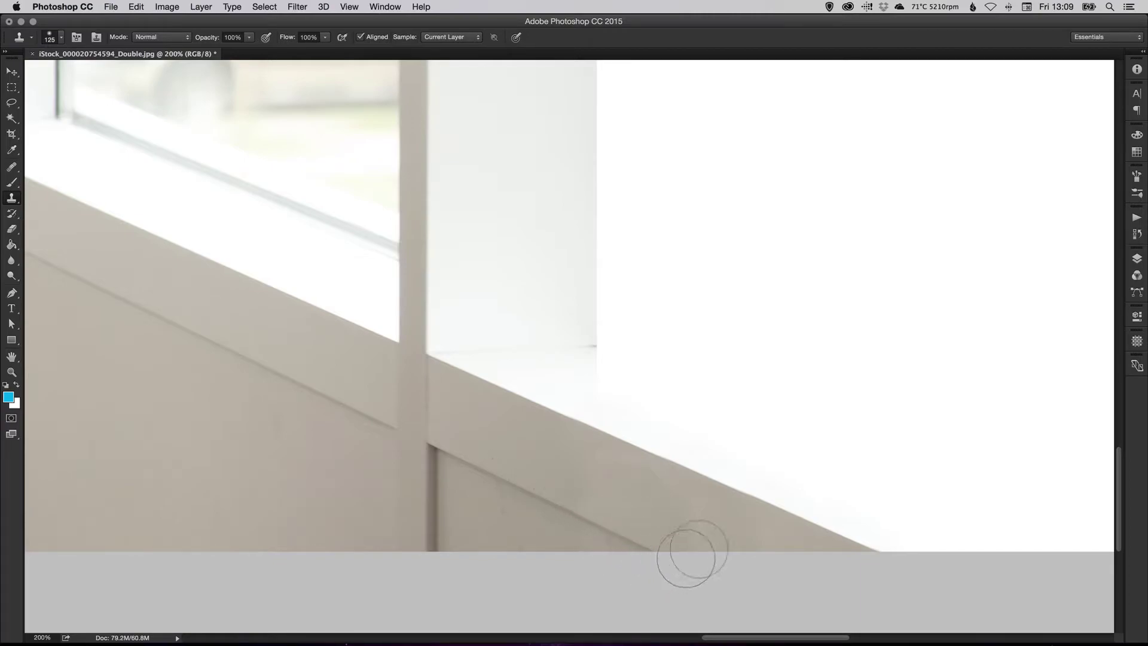
- Clone out the dark line where the white wall meets the ledge, using the Clone Stamp and reducing the brush to 35 px
key(space)
mouse_move(724, 476)
mouse_down()
mouse_move(703, 494)
mouse_move(715, 512)
mouse_move(706, 504)
mouse_up()
scroll(604, 497, up, 5)
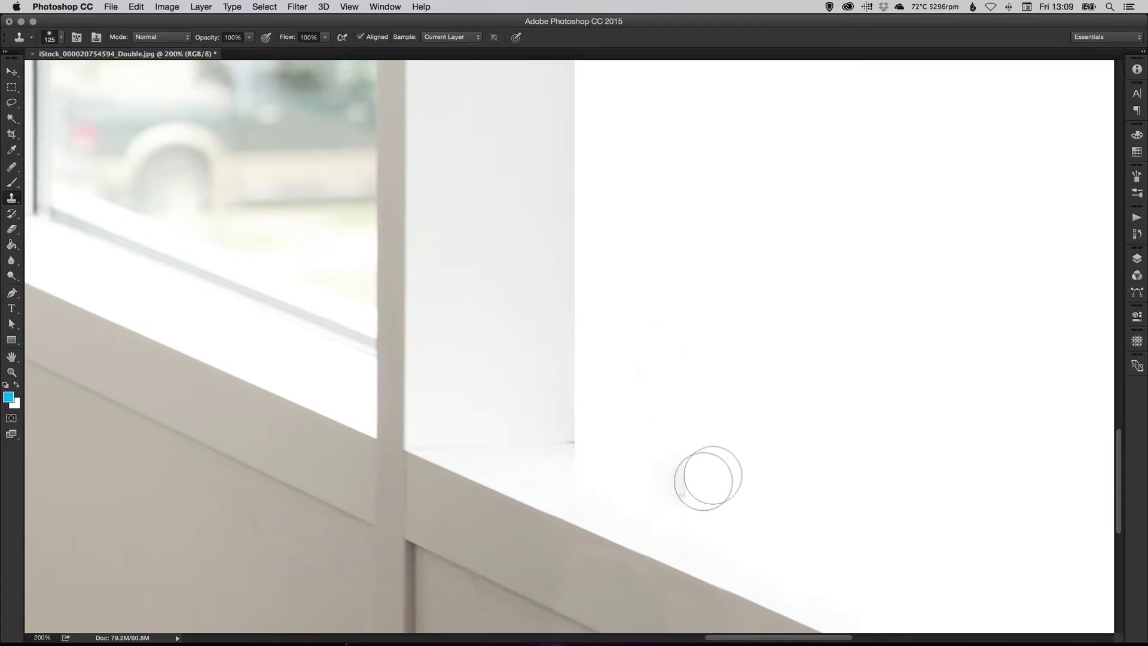
click(532, 482)
key(v)
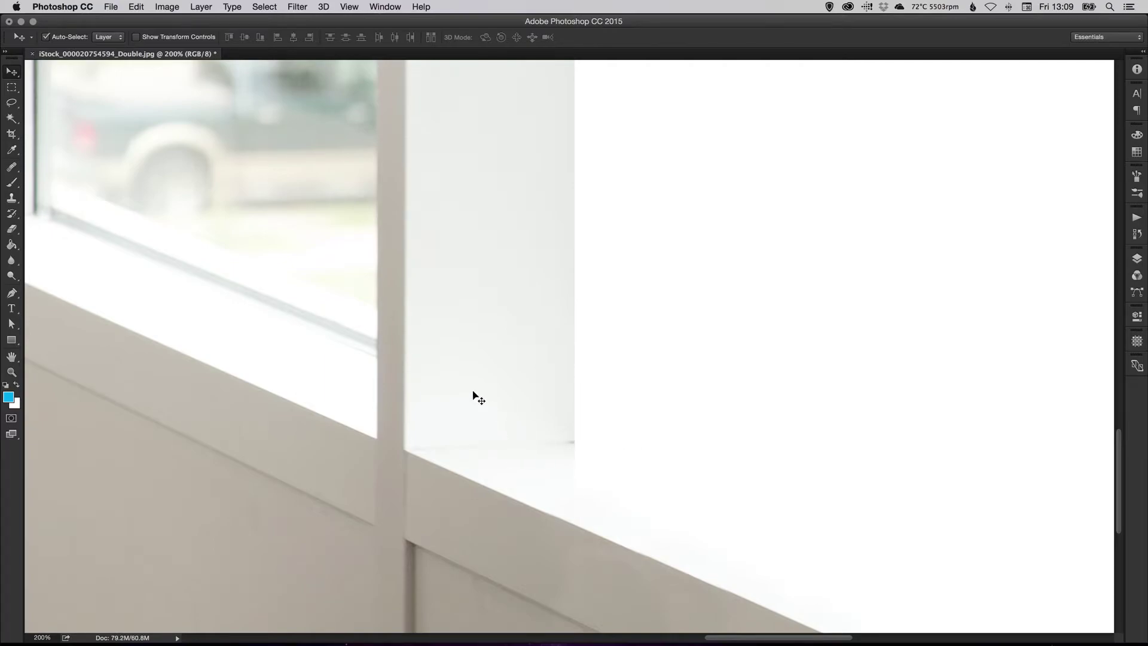
scroll(479, 397, left, 5)
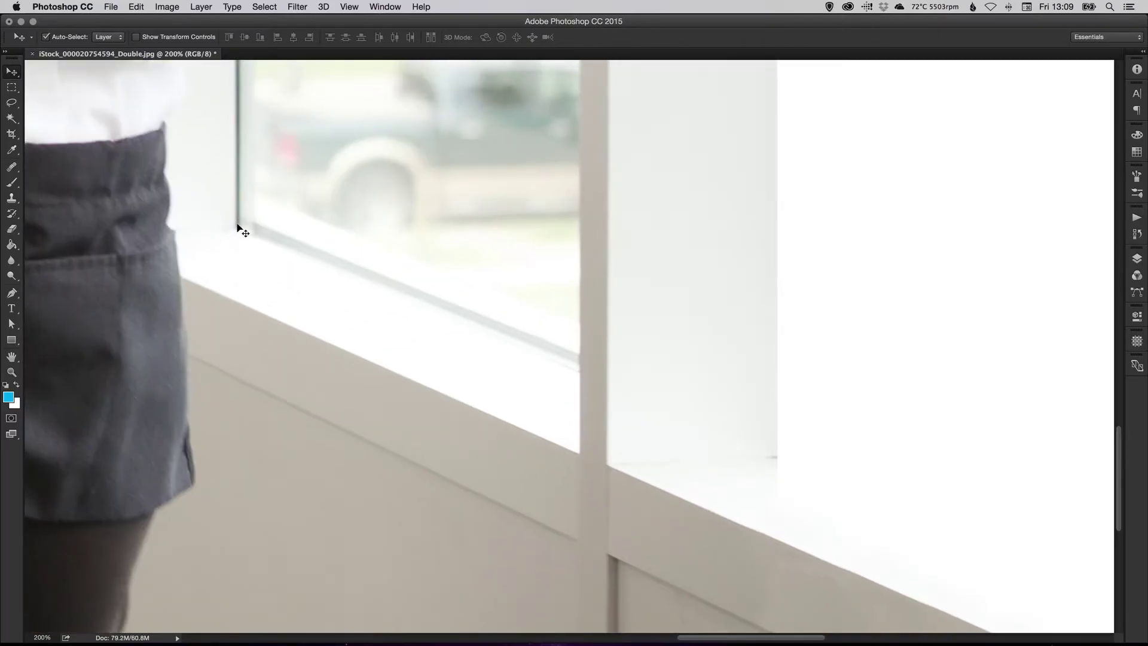
scroll(717, 446, right, 4)
key(s)
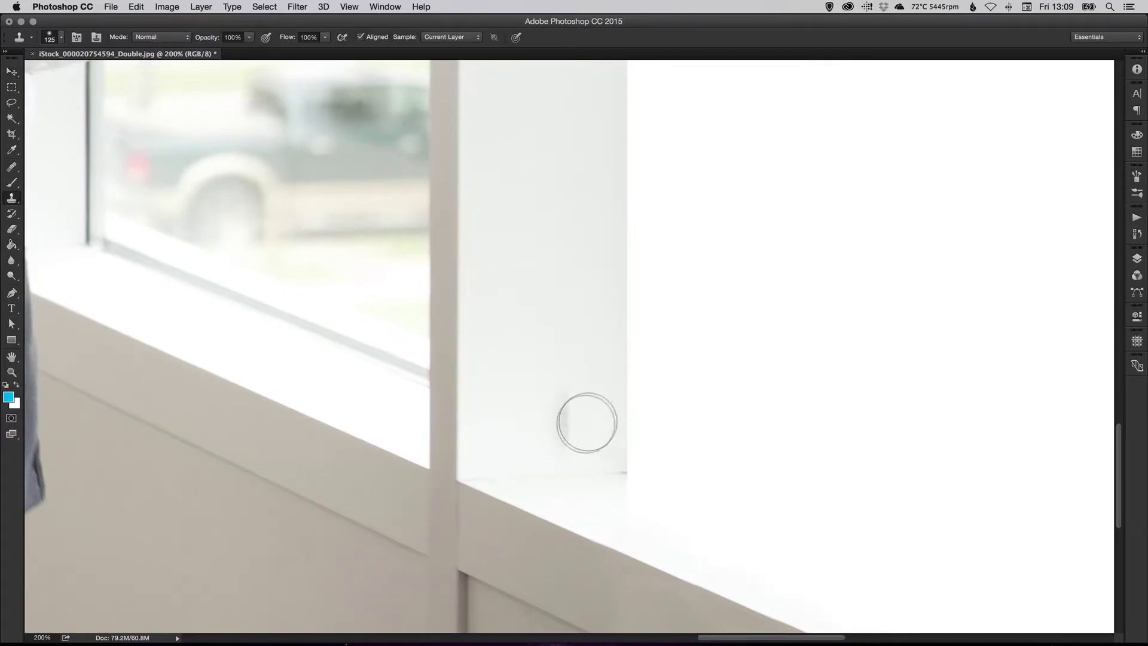
key(bracketleft)
key(bracketleft)
key(bracketleft)
key(bracketleft)
key(bracketleft)
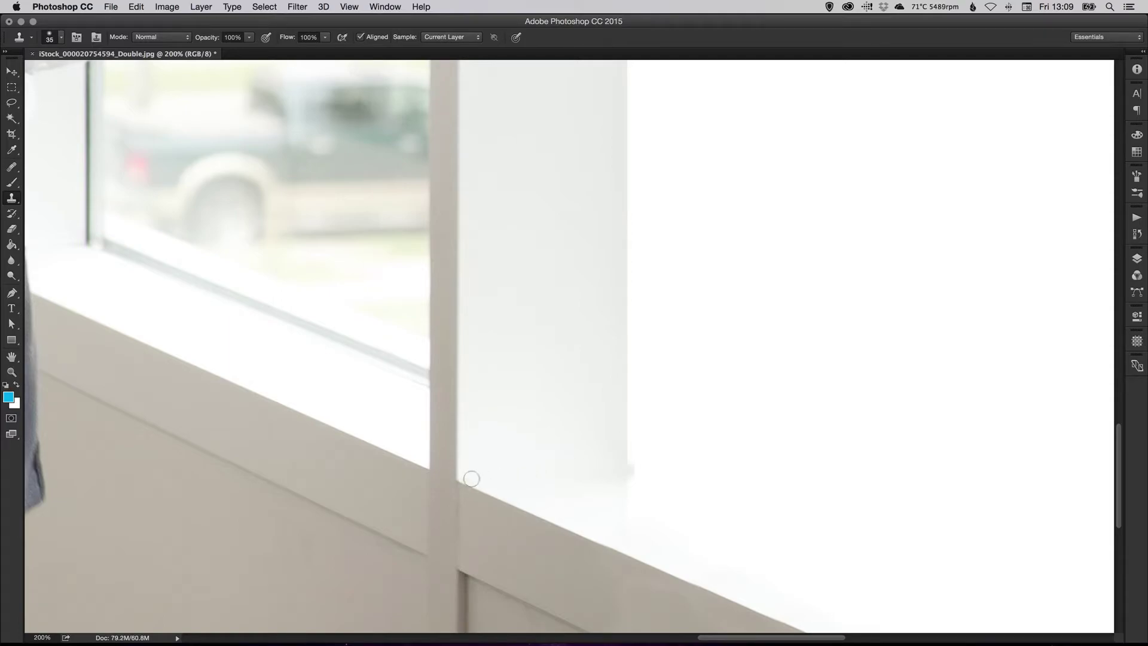
- Create a new empty layer above the Background for painting the wall extension
key(v)
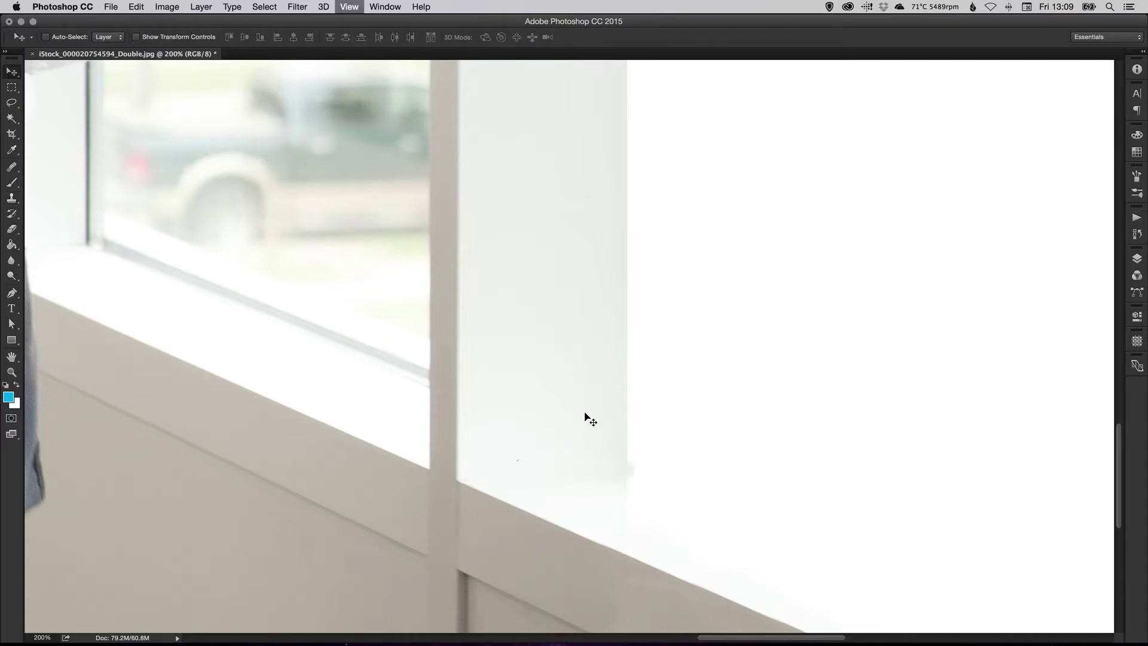
key(super+minus)
key(super+minus)
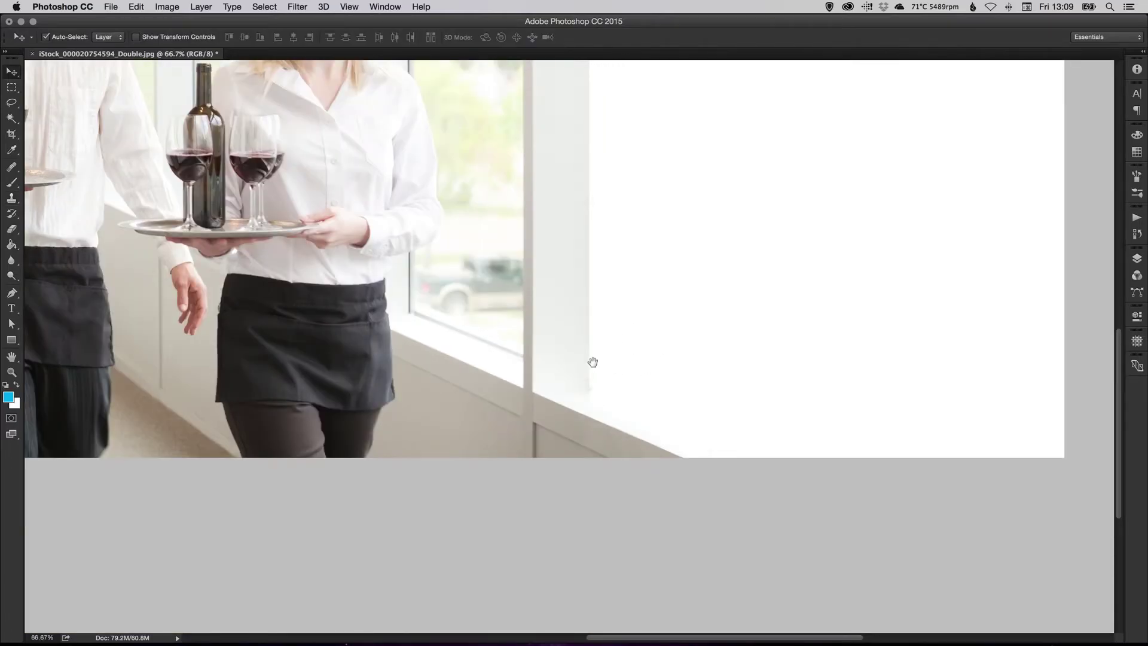
drag(592, 361, 561, 440)
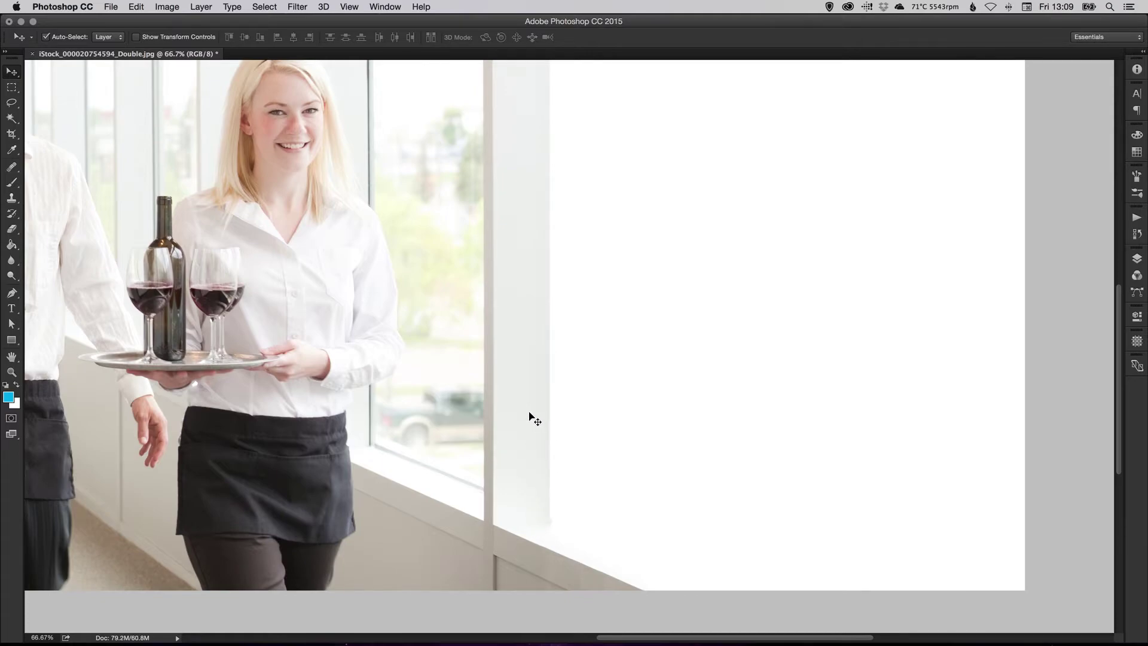
key(i)
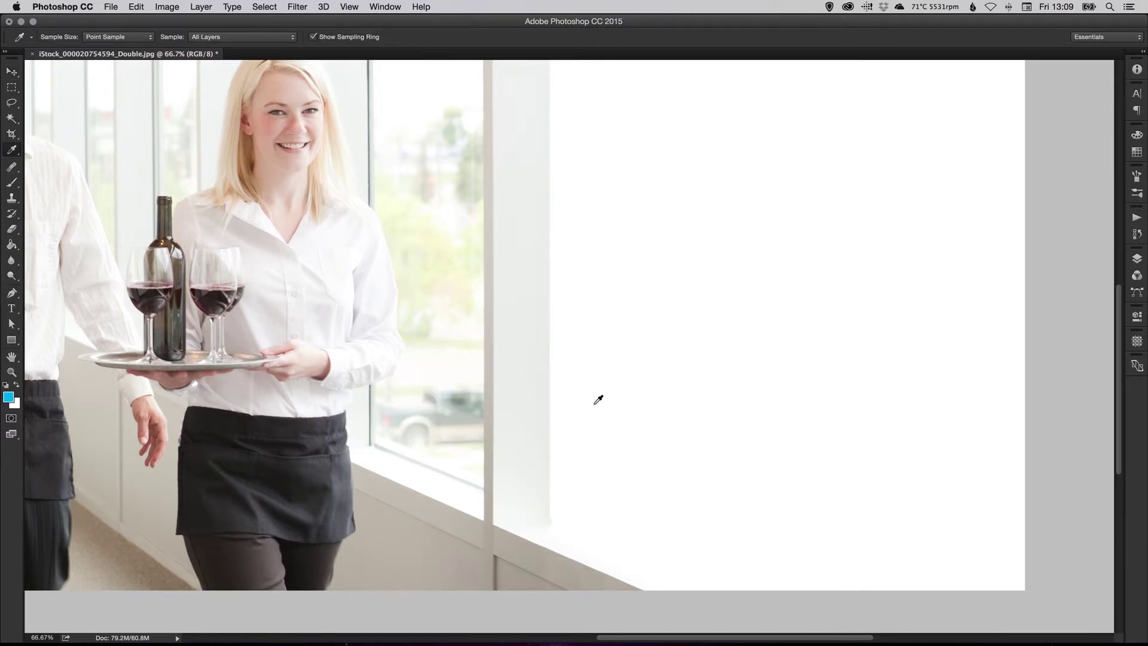
click(1137, 260)
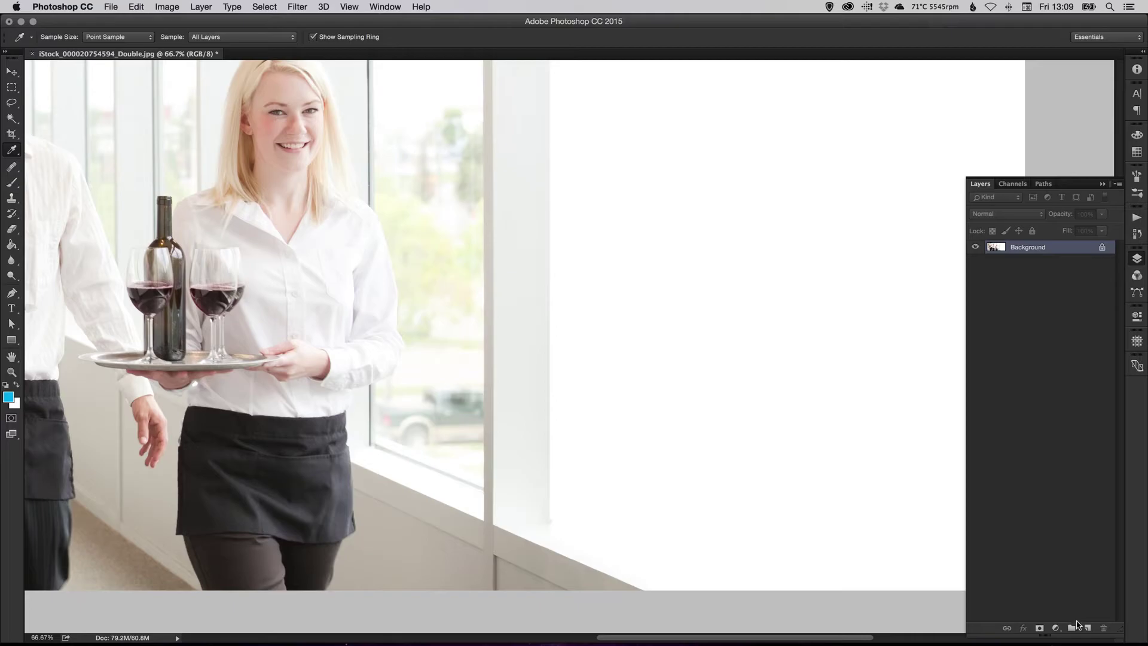
click(1086, 629)
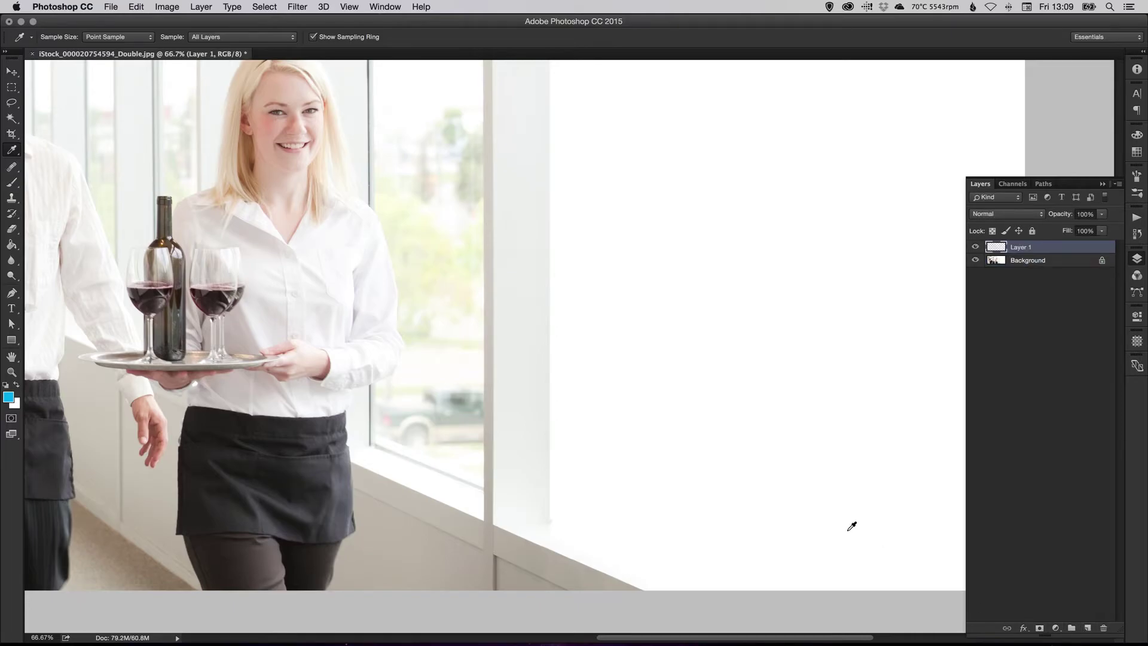
key(super+minus)
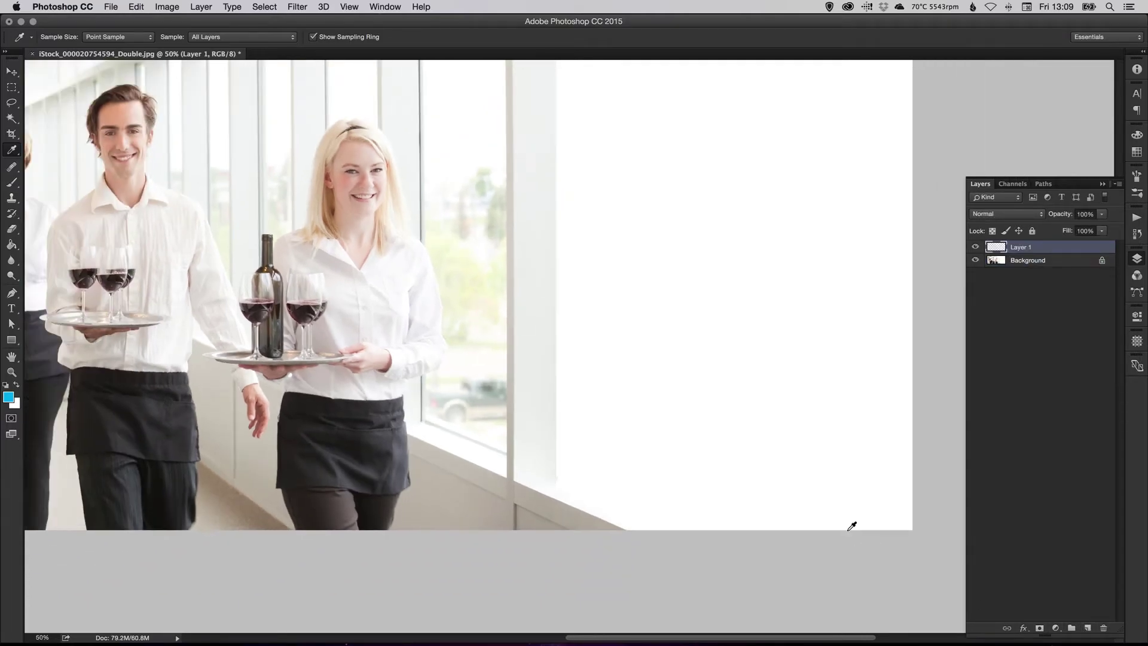
- Try a blue Brush stroke of 500 px on the white area, and undo it
key(b)
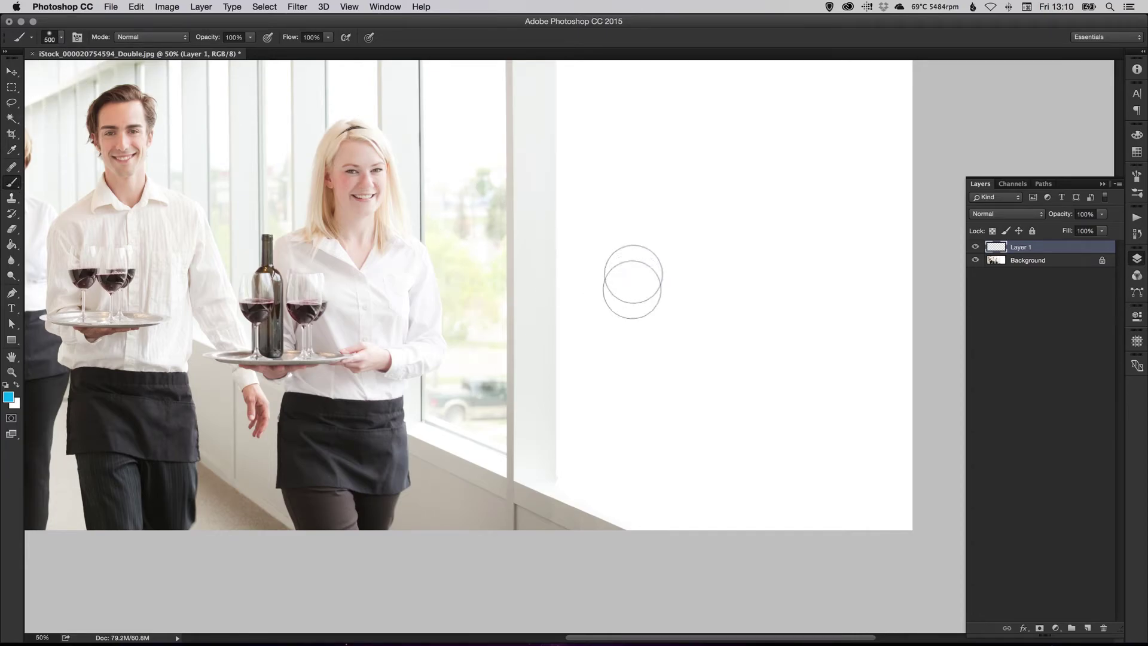
mouse_move(630, 275)
mouse_down()
mouse_move(798, 296)
mouse_move(828, 335)
mouse_up()
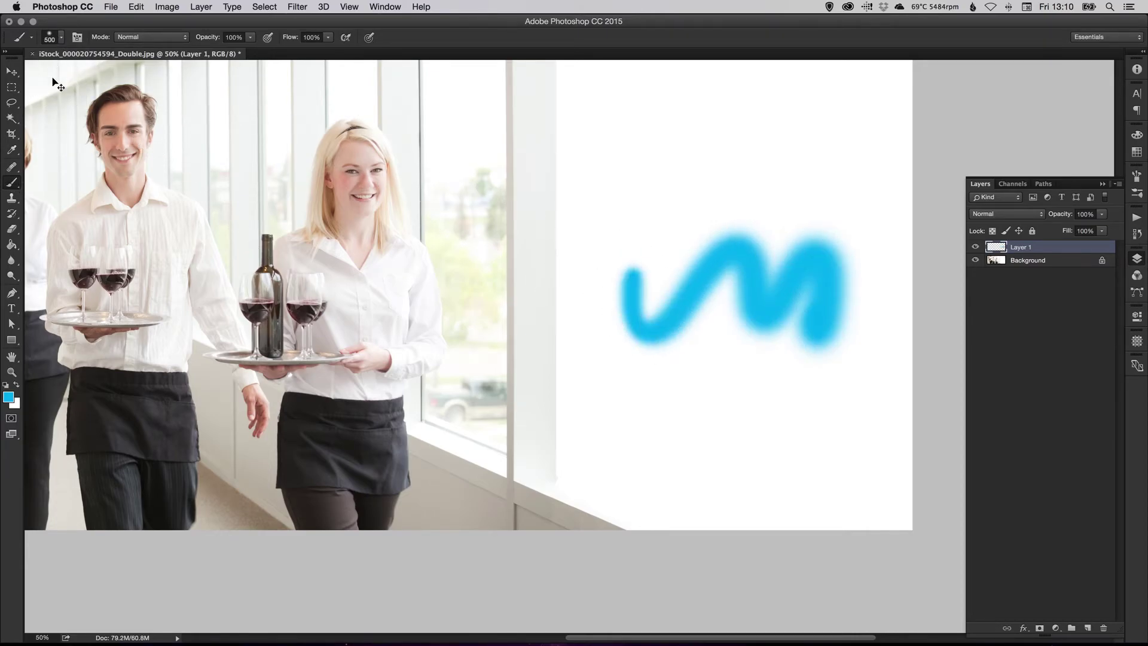
key(super+z)
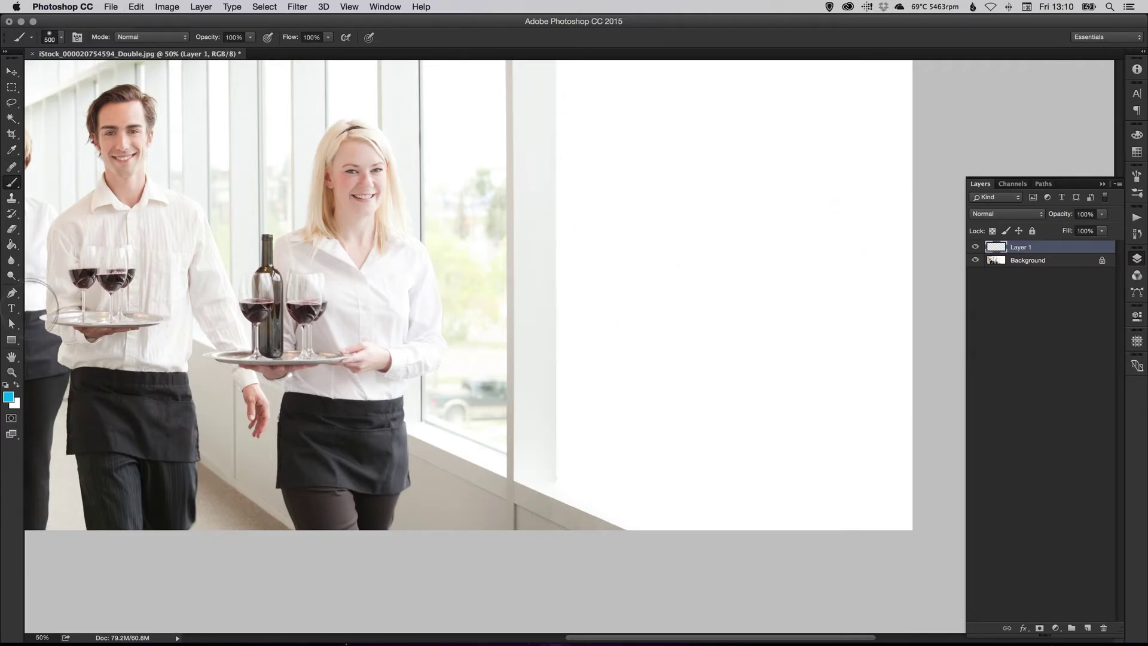
- Pick the pale grey of the wall at the photo's right edge as the foreground colour for the Brush
click(13, 358)
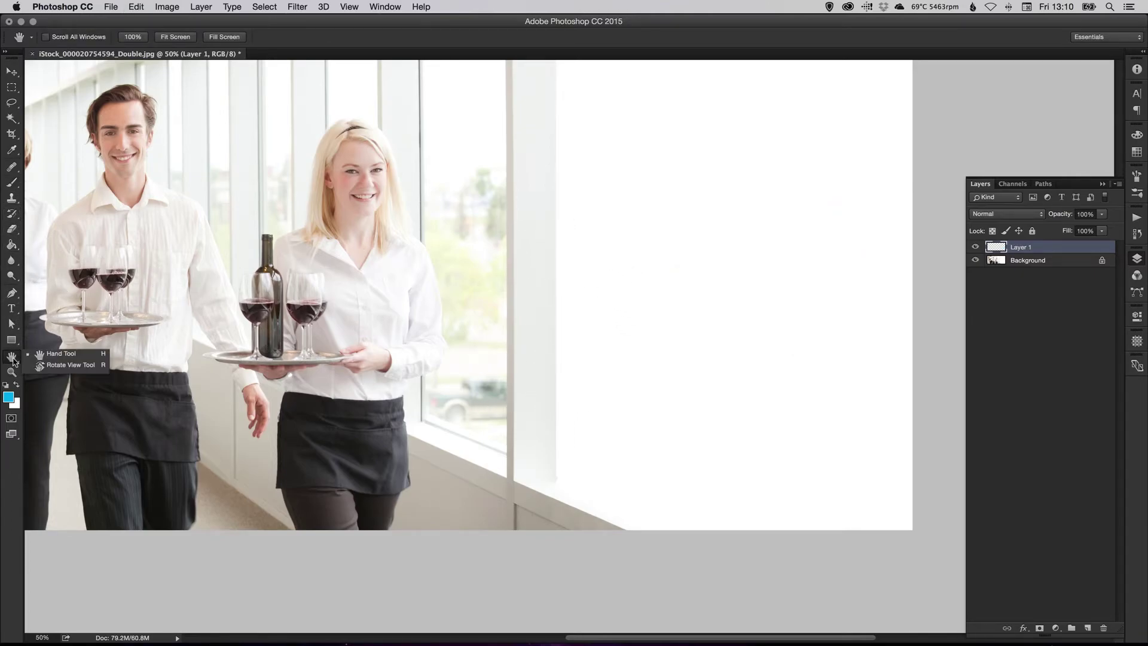
click(12, 151)
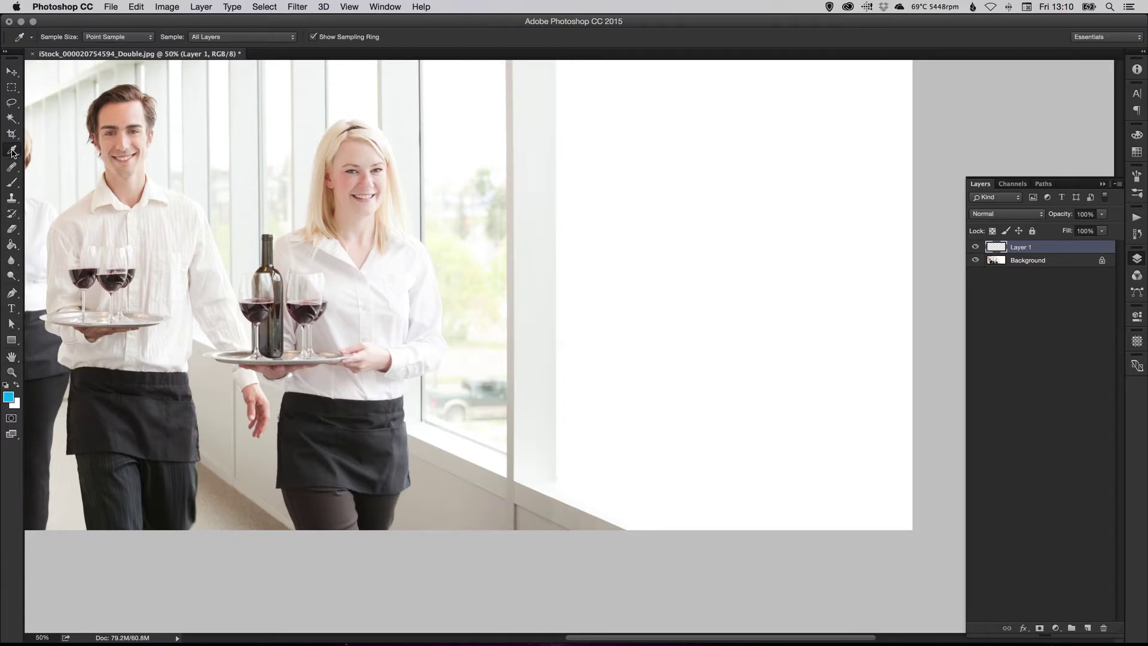
click(556, 282)
key(b)
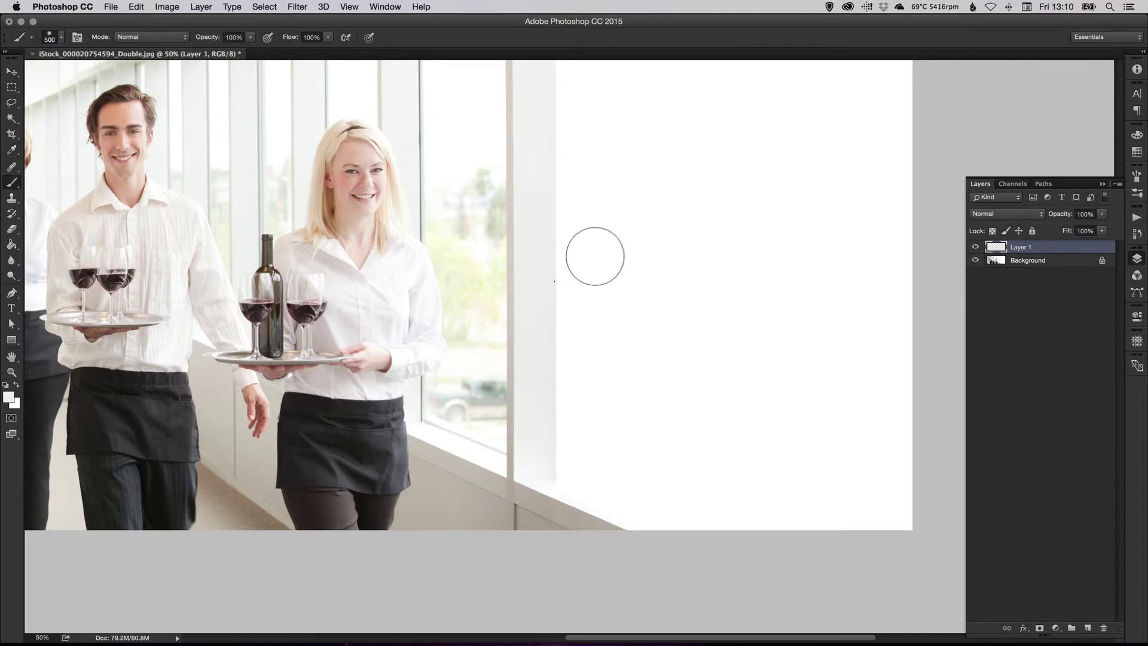
- Enlarge the brush to 1300 px and paint the white canvas area pale grey, from its upper border to its lower border
key(bracketright)
key(bracketright)
key(bracketright)
key(bracketright)
key(bracketright)
key(bracketright)
key(bracketright)
key(bracketright)
drag(733, 426, 704, 517)
mouse_move(654, 379)
mouse_down()
mouse_move(685, 313)
mouse_move(756, 323)
mouse_move(807, 383)
mouse_move(832, 228)
mouse_move(725, 221)
mouse_move(682, 269)
mouse_up()
drag(712, 414, 663, 265)
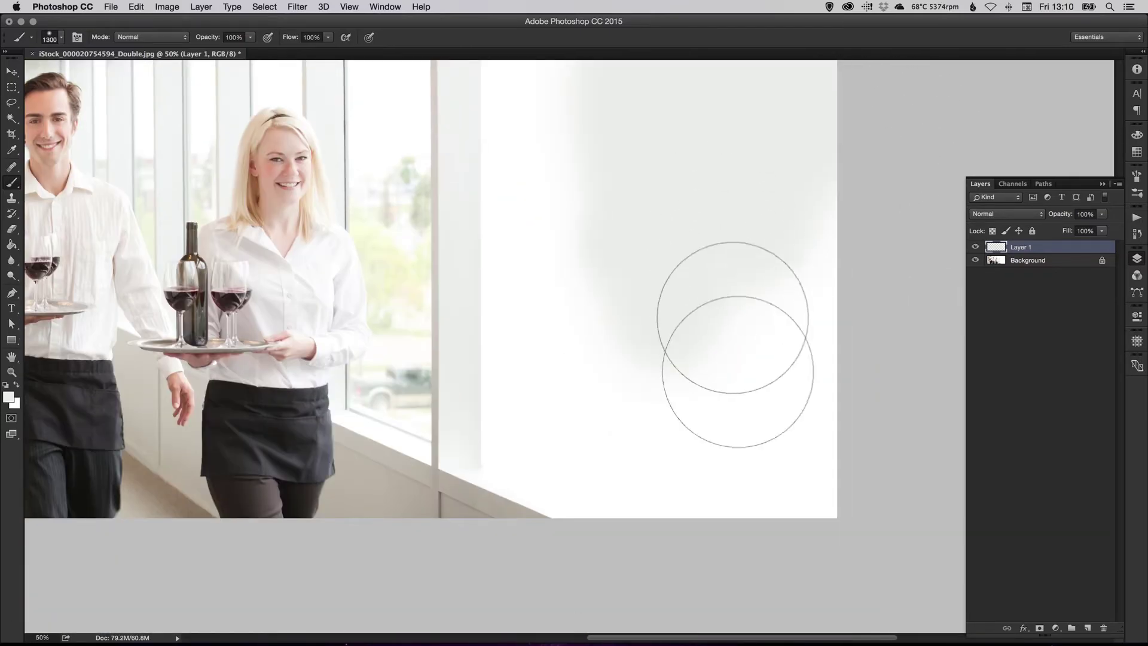
mouse_move(735, 318)
mouse_down()
mouse_move(801, 191)
mouse_move(802, 490)
mouse_move(706, 389)
mouse_move(706, 280)
mouse_move(739, 419)
mouse_up()
mouse_move(695, 253)
mouse_down()
mouse_move(659, 284)
mouse_move(687, 513)
mouse_up()
drag(717, 383, 737, 173)
drag(730, 317, 646, 200)
drag(690, 264, 710, 459)
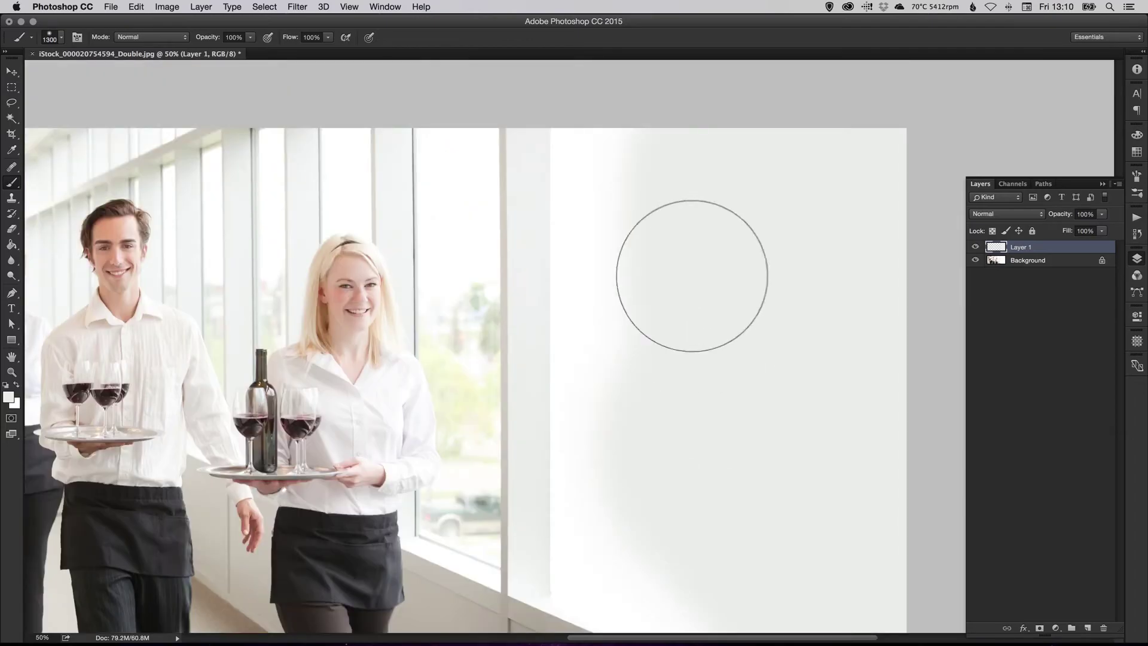
- Reduce the brush to 800 px and extend the pale grey paint closer to the photo's right edge
key(bracketleft)
key(bracketleft)
key(bracketleft)
key(bracketleft)
key(bracketleft)
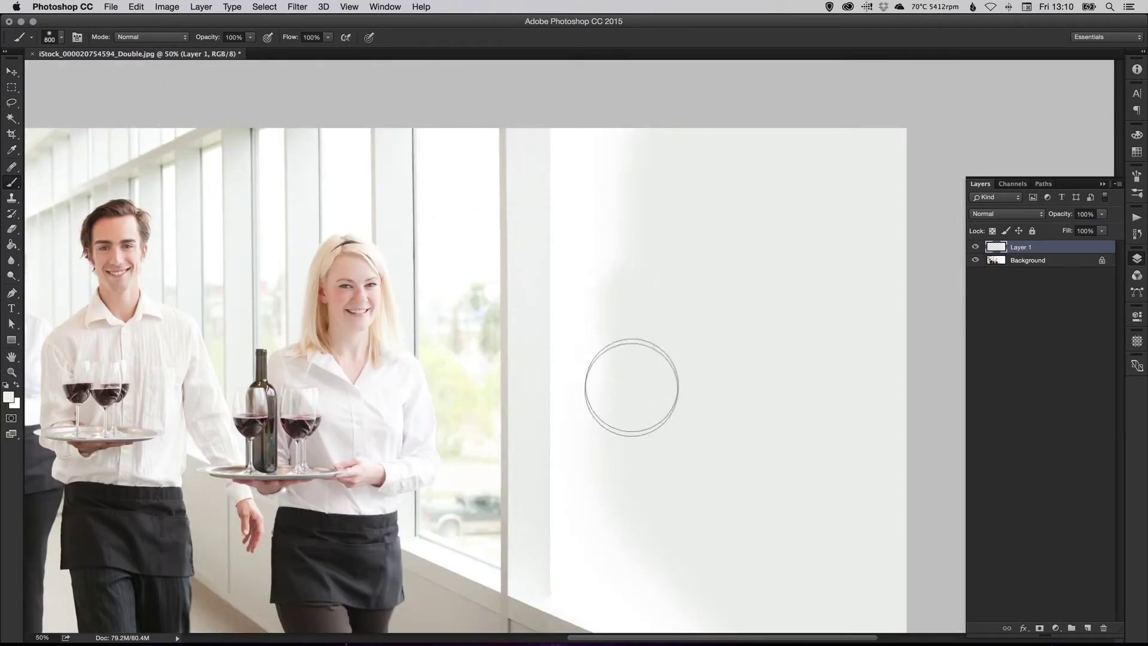
mouse_move(632, 387)
mouse_down()
mouse_move(615, 245)
mouse_move(629, 125)
mouse_move(616, 146)
mouse_move(622, 266)
mouse_up()
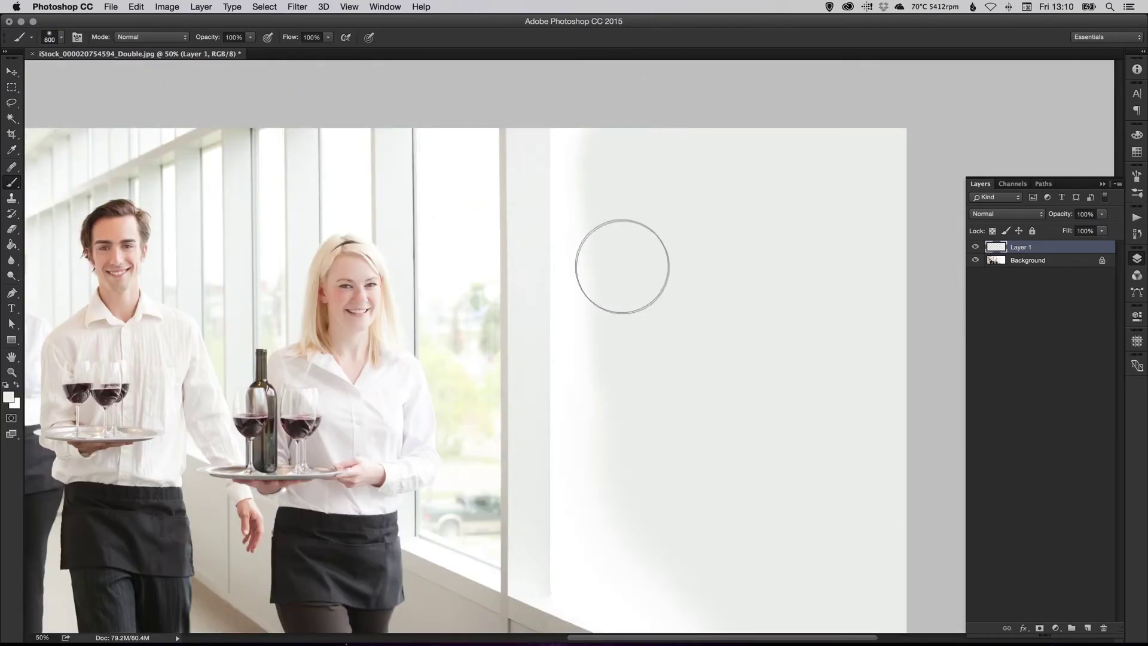
- Reduce the brush to 400 px and paint pale grey closer to the photo's right edge and down toward the window ledge
scroll(622, 430, down, 3)
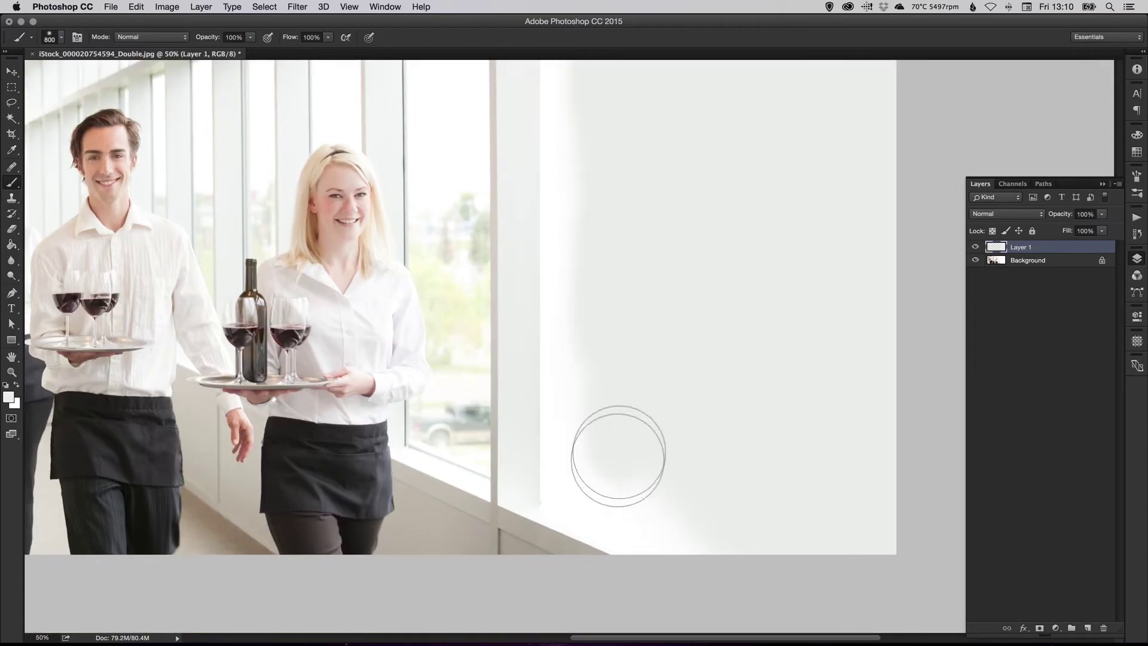
key(bracketleft)
key(bracketleft)
key(bracketleft)
key(bracketleft)
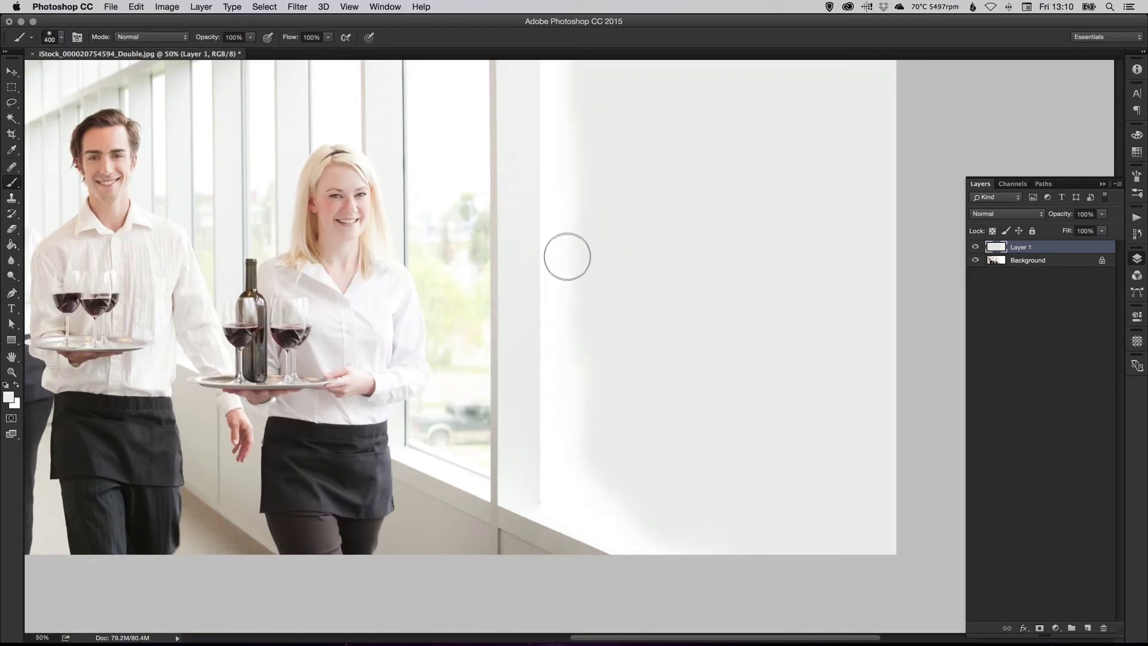
scroll(598, 216, up, 3)
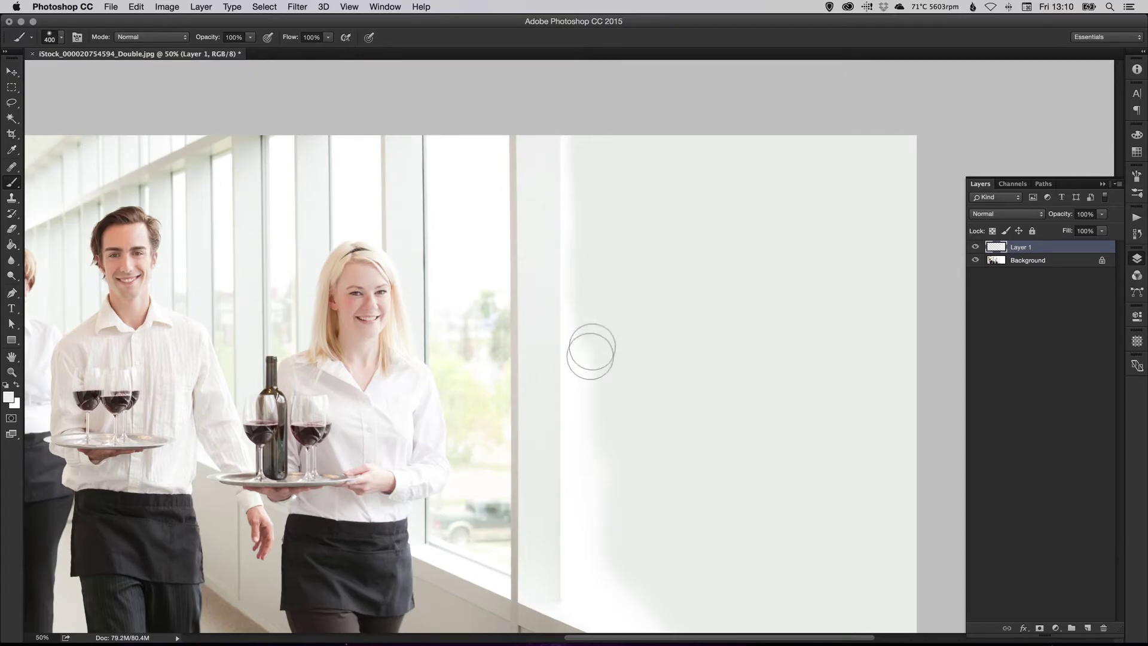
scroll(598, 383, down, 4)
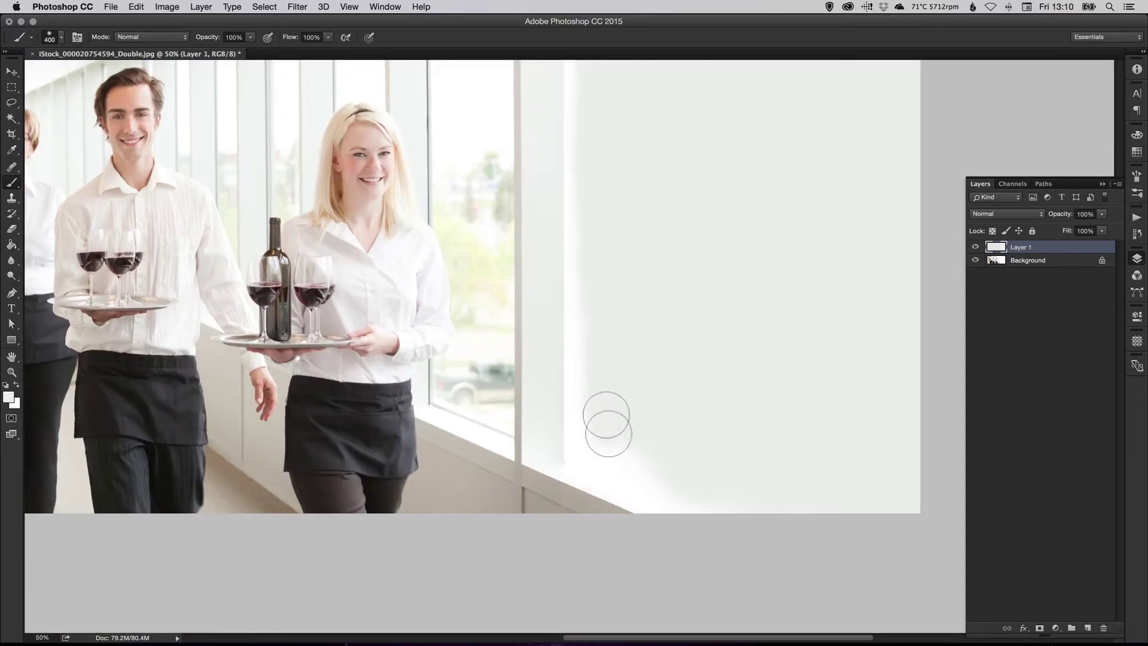
mouse_move(608, 433)
mouse_down()
mouse_move(676, 488)
mouse_move(622, 458)
mouse_move(691, 484)
mouse_up()
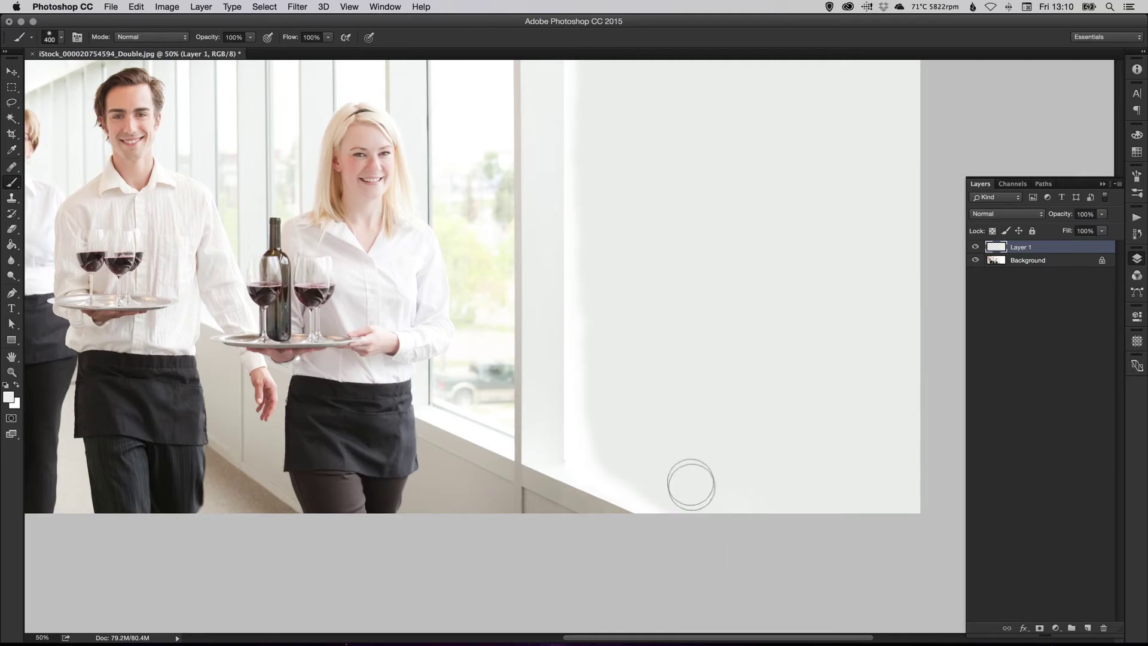
drag(608, 407, 589, 340)
- Cover the remaining white strip beside the photo's right edge with pale grey, from the upper border down along the ledge
drag(602, 226, 601, 371)
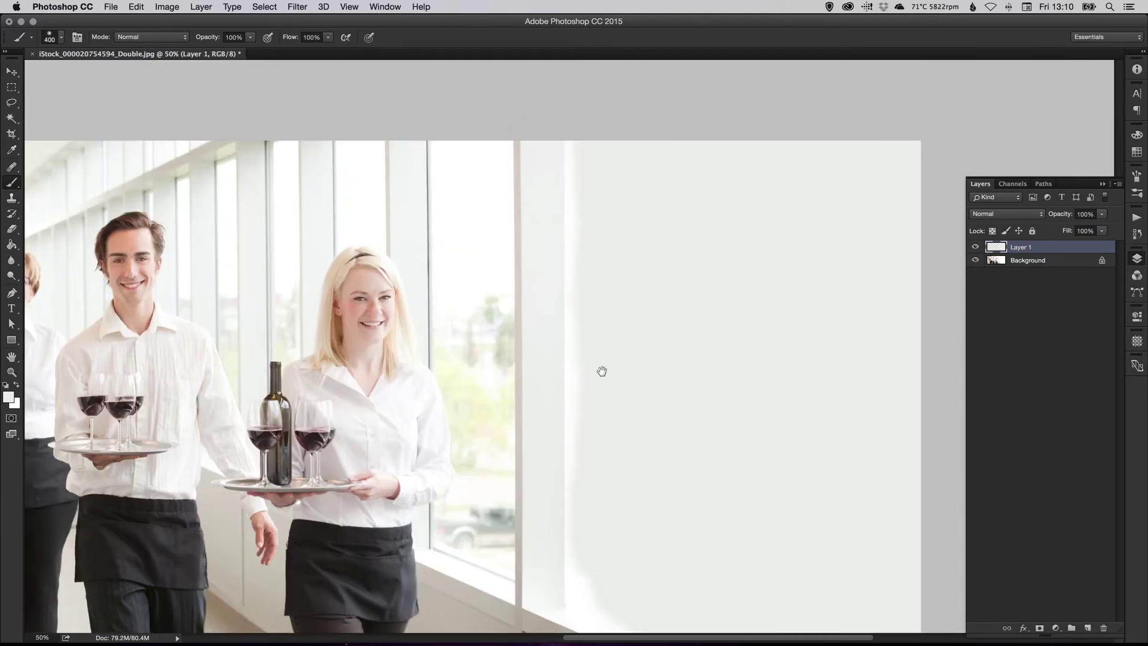
mouse_move(584, 469)
mouse_down()
mouse_move(585, 216)
mouse_move(578, 359)
mouse_move(596, 349)
mouse_move(587, 161)
mouse_move(592, 488)
mouse_up()
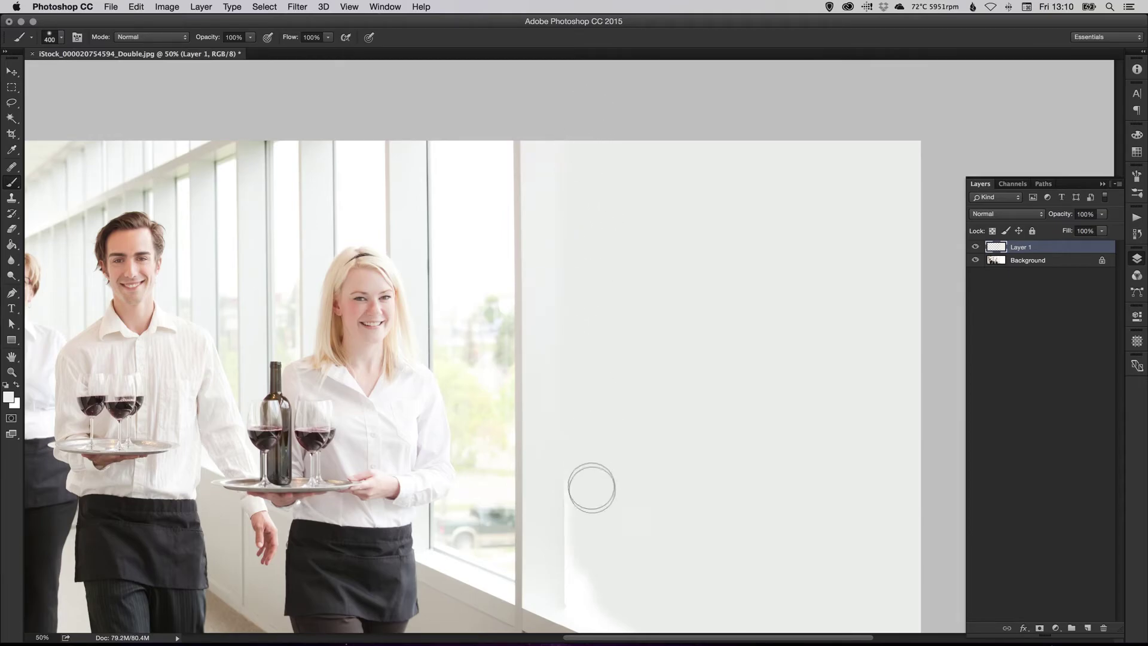
drag(635, 435, 638, 304)
mouse_move(578, 351)
mouse_down()
mouse_move(587, 464)
mouse_move(627, 479)
mouse_move(666, 461)
mouse_move(657, 437)
mouse_up()
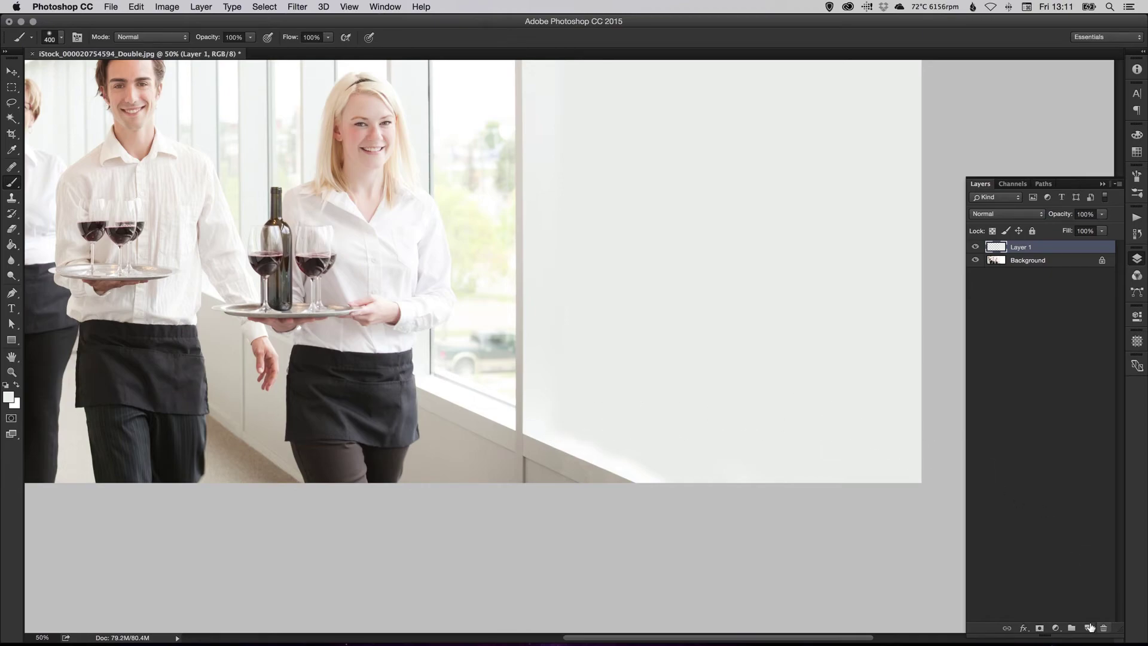
- Create a new layer above Layer 1 and set the foreground colour to #f8f8f8
click(1089, 627)
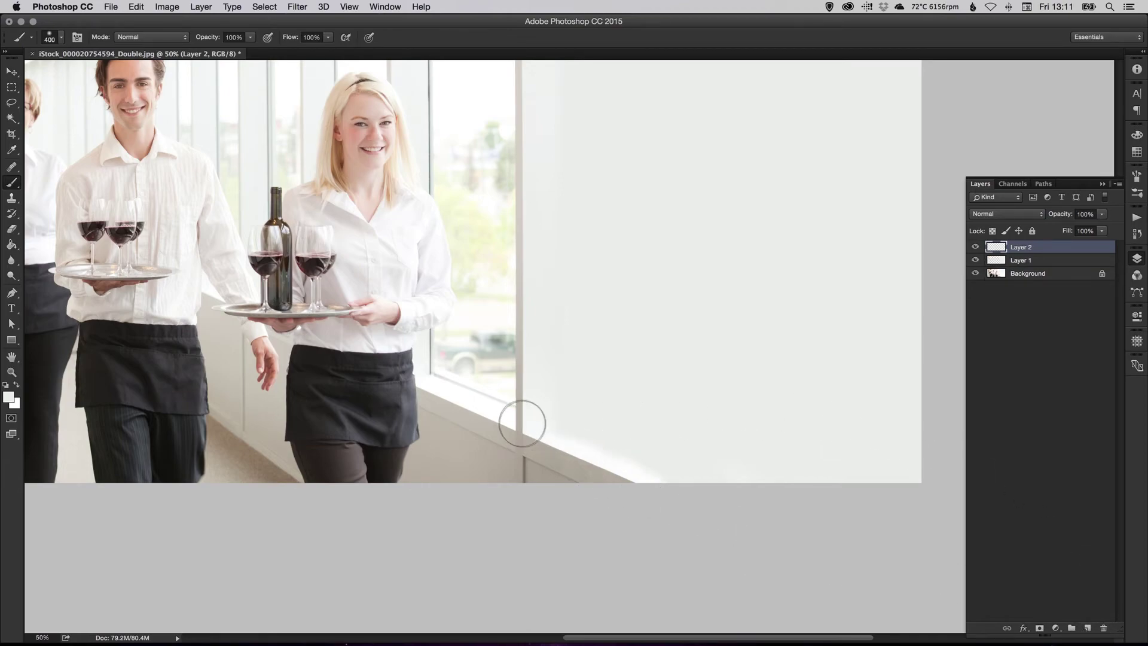
click(8, 397)
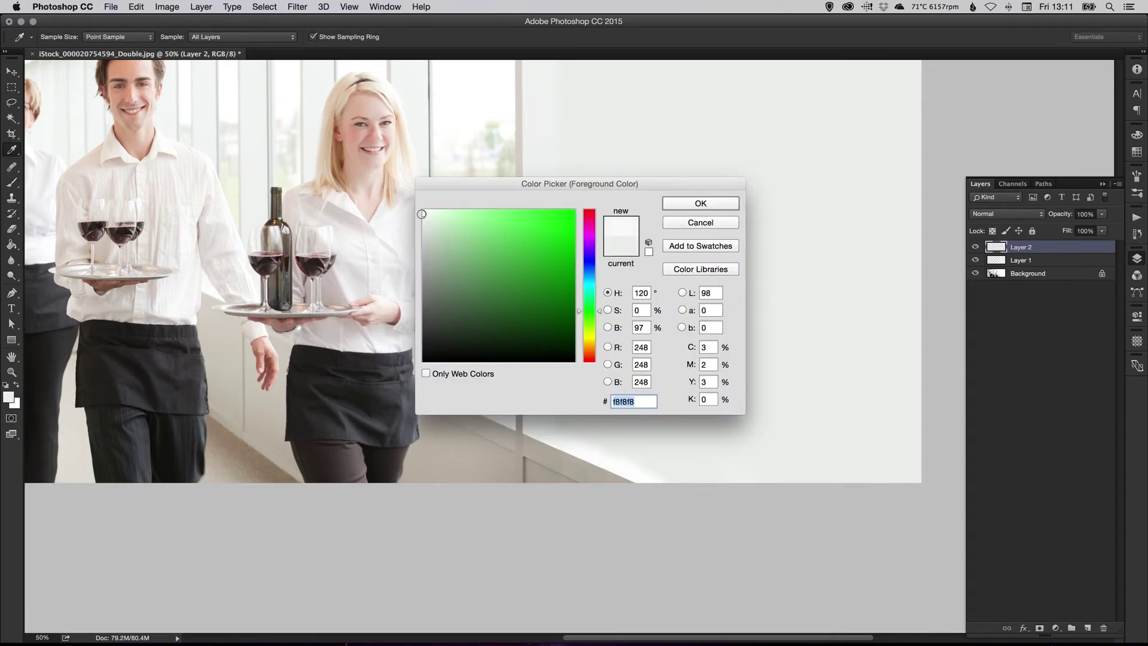
click(700, 204)
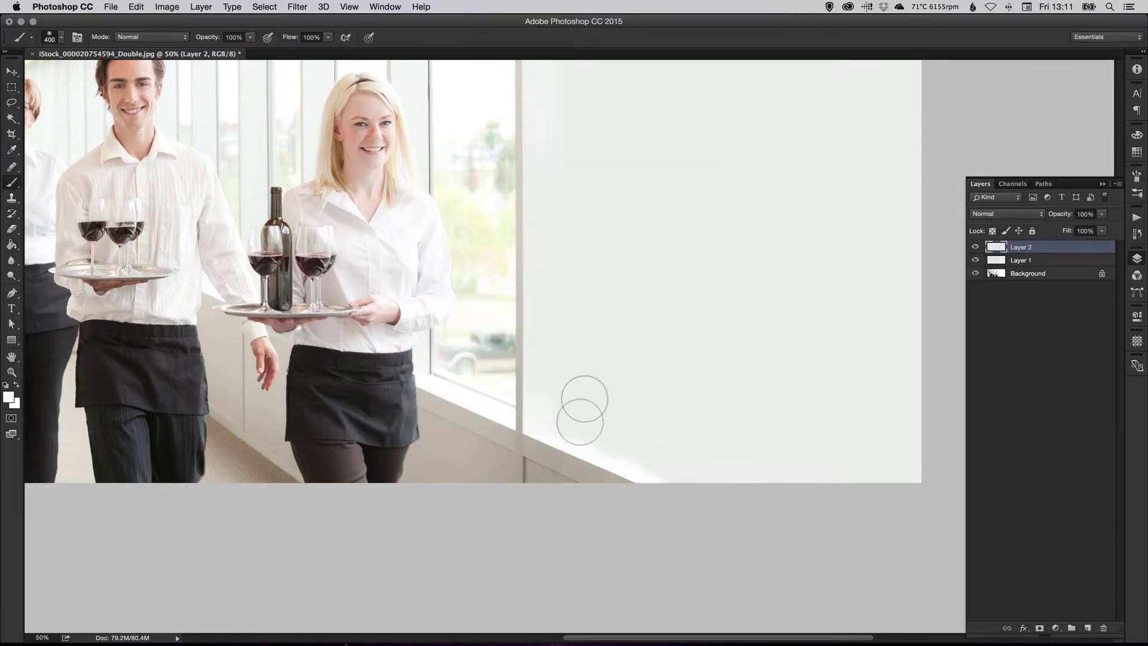
- Enlarge the brush to 2000 px and paint a soft near-white glow over the ledge at the canvas's lower border on Layer 2
key(bracketright)
key(bracketright)
key(bracketright)
key(bracketright)
key(bracketright)
key(bracketright)
key(bracketright)
key(bracketright)
key(bracketright)
key(bracketright)
key(bracketright)
key(bracketright)
key(bracketright)
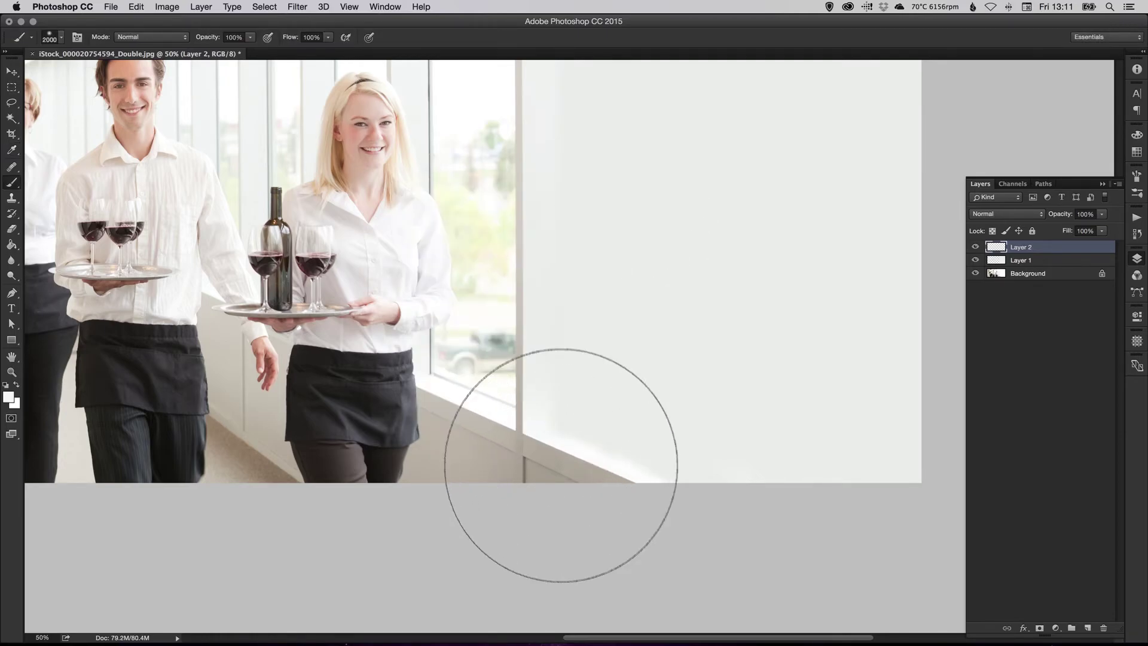
key(v)
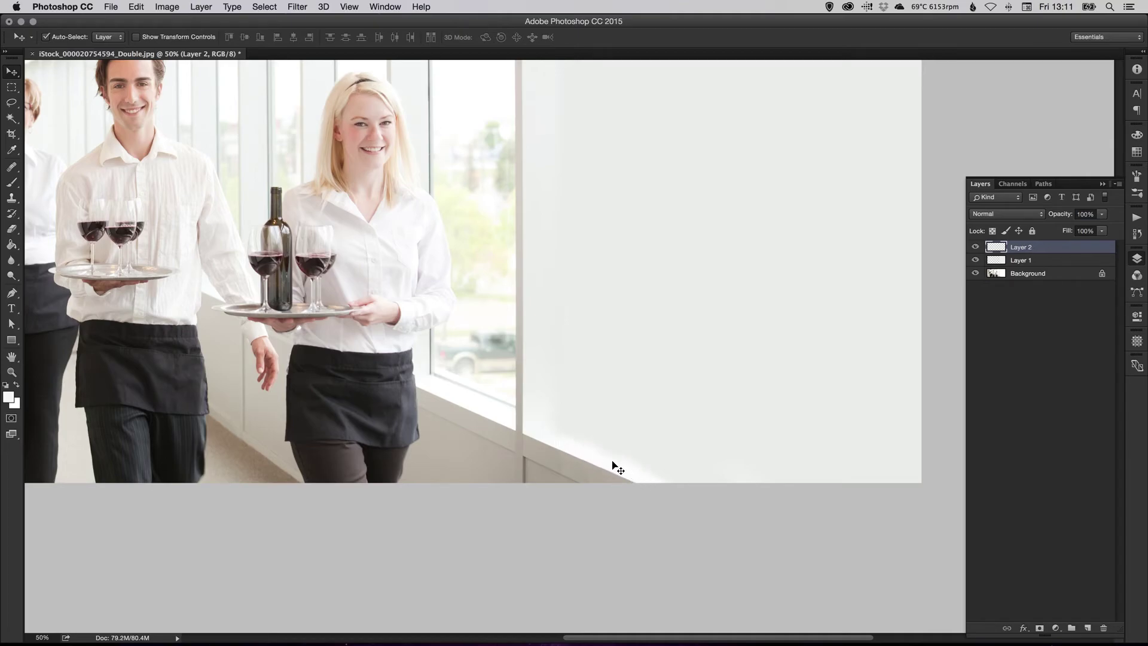
key(b)
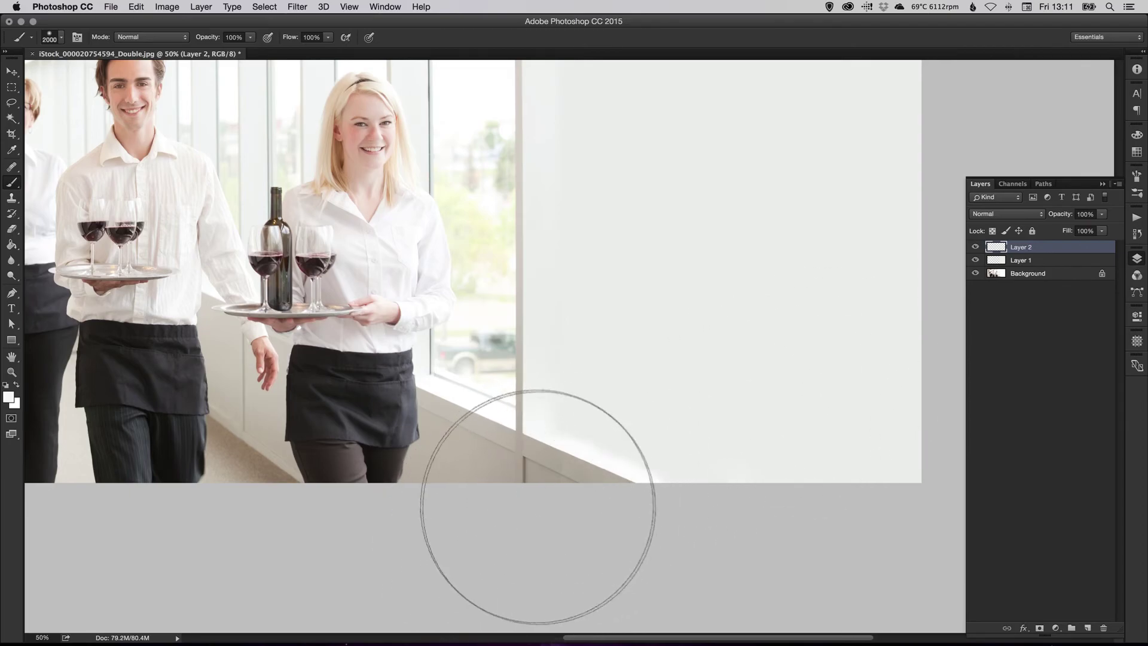
mouse_move(546, 512)
mouse_down()
mouse_move(583, 502)
mouse_move(575, 468)
mouse_up()
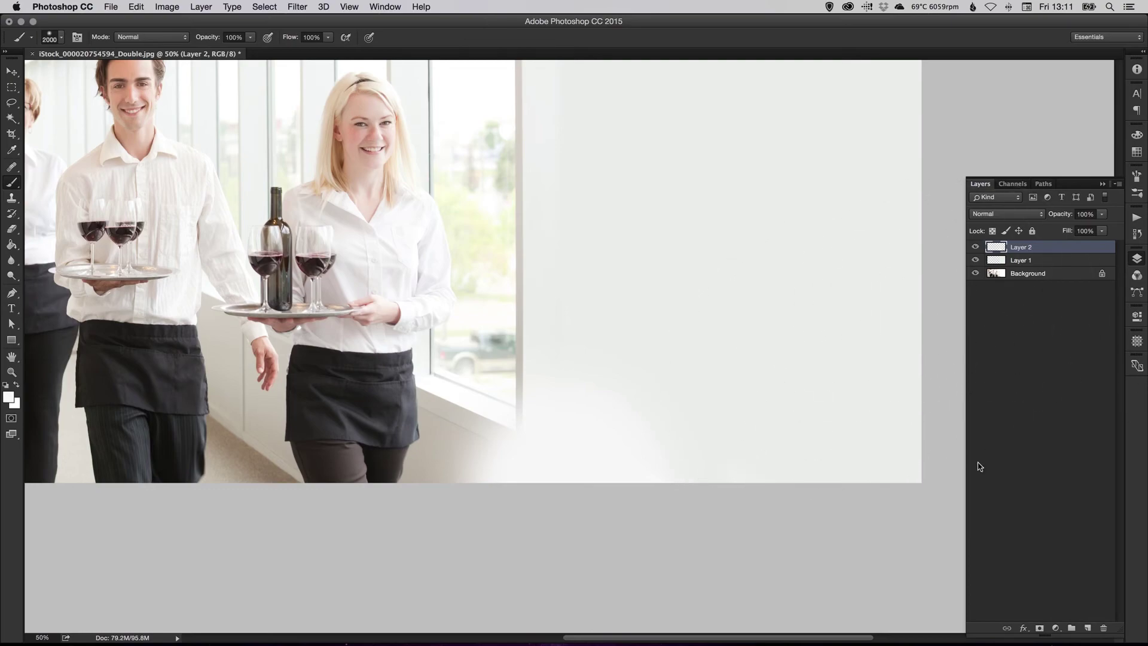
key(super+z)
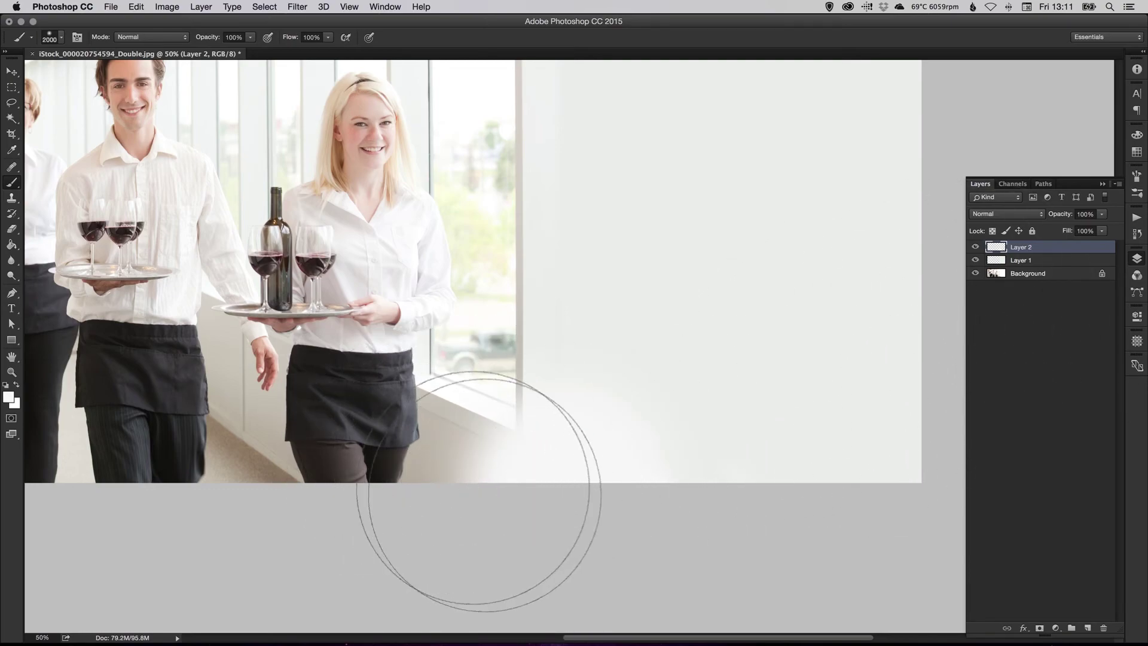
drag(479, 485, 730, 512)
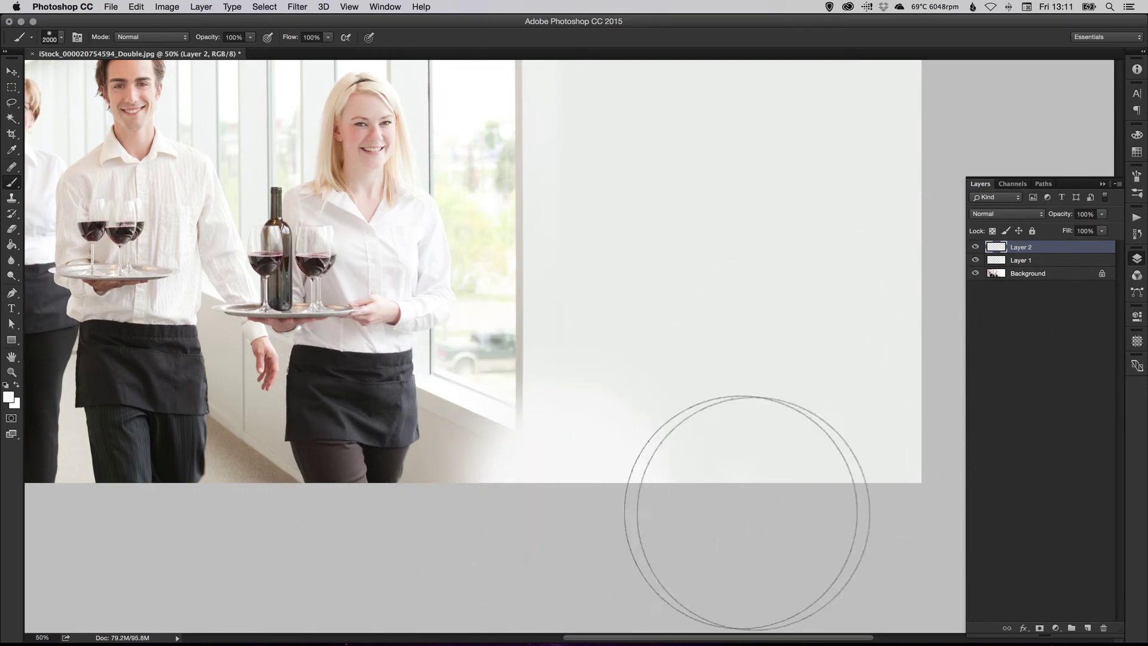
- Add a mask to Layer 2 and paint it black over the ledge and window with the brush reduced to 700 px, finishing at 500 px
click(1040, 628)
key(x)
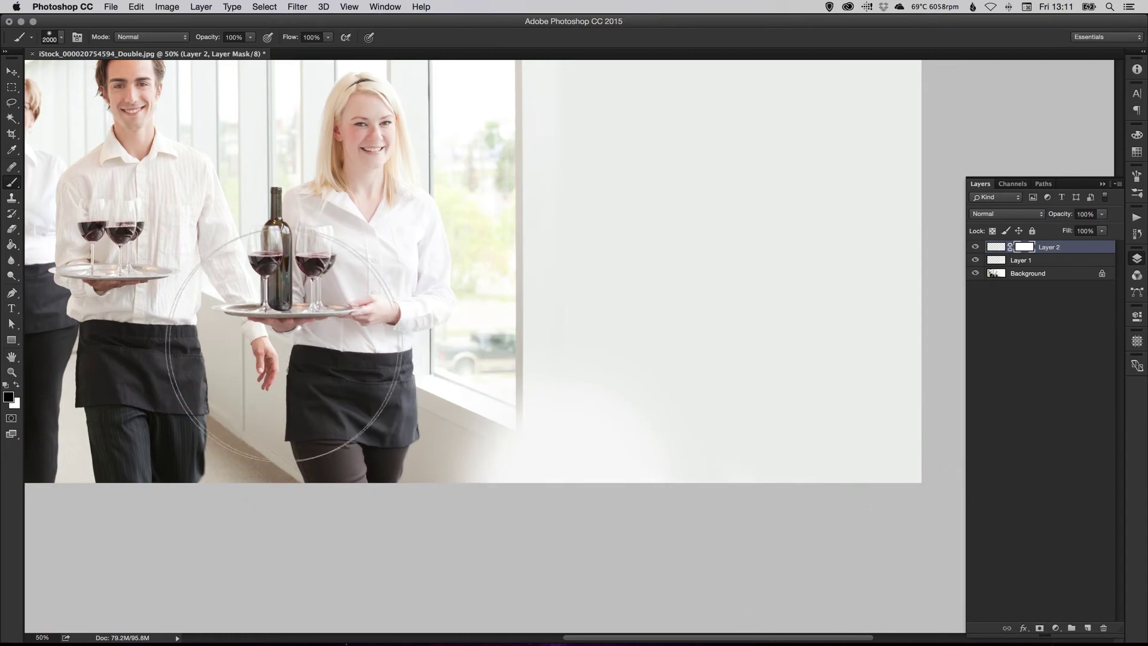
key(bracketleft)
key(bracketleft)
key(bracketleft)
key(bracketleft)
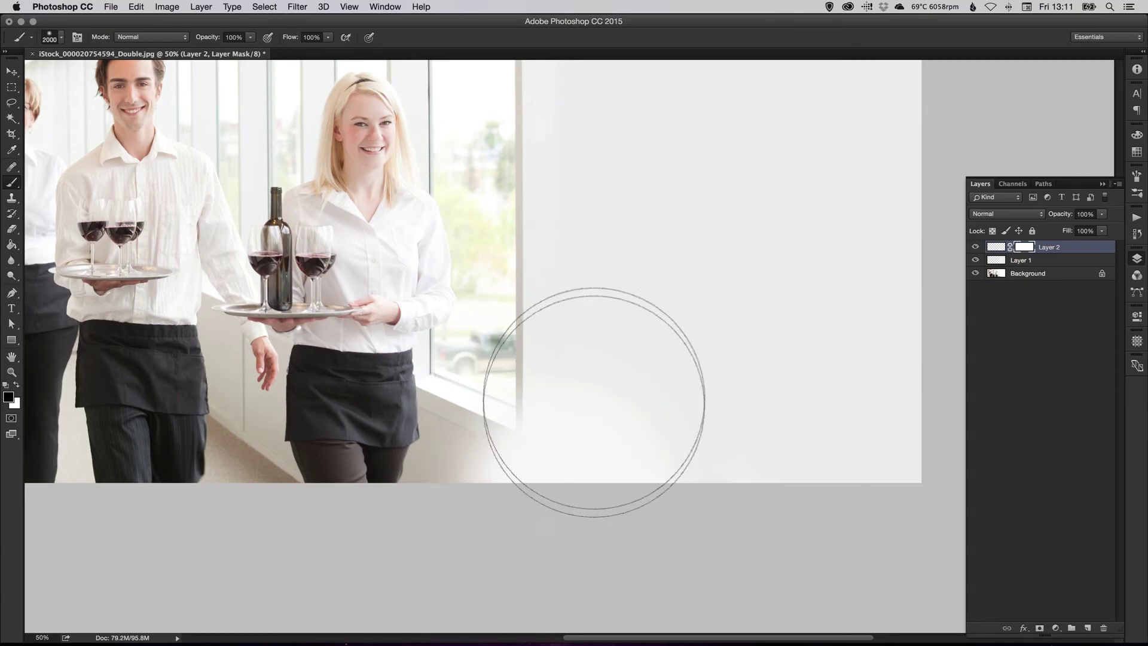
key(bracketleft)
key(bracketleft)
key(bracketleft)
key(bracketleft)
key(bracketleft)
key(bracketleft)
key(bracketleft)
key(bracketleft)
key(bracketleft)
key(bracketleft)
key(bracketleft)
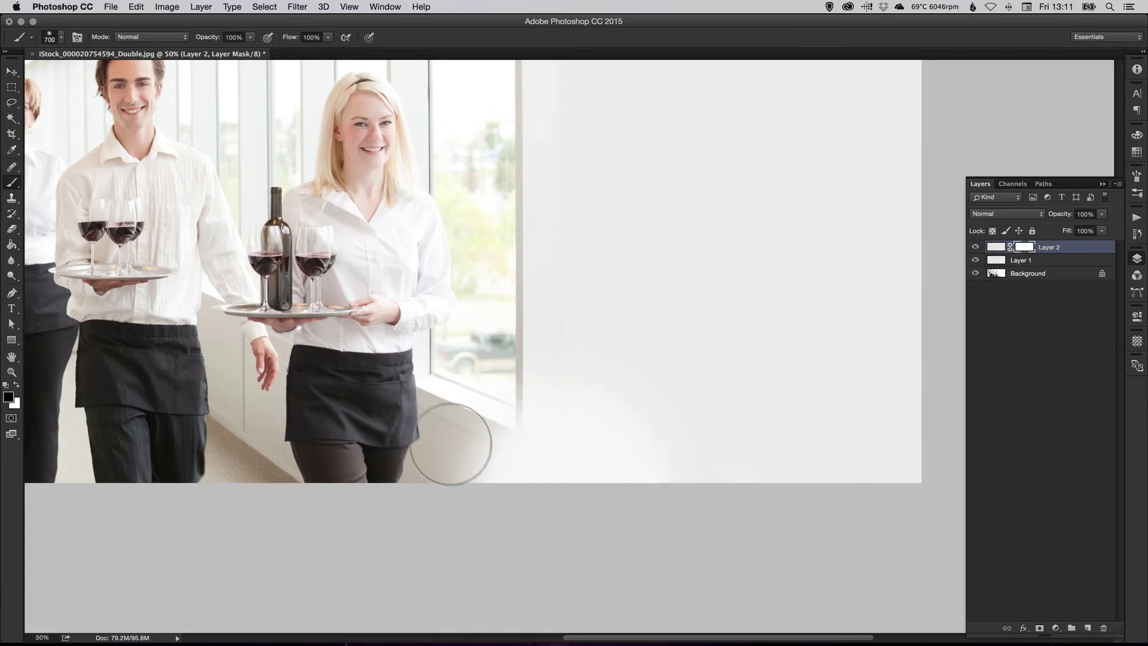
mouse_move(454, 445)
mouse_down()
mouse_move(440, 456)
mouse_move(479, 487)
mouse_move(449, 410)
mouse_move(568, 503)
mouse_move(592, 500)
mouse_move(587, 478)
mouse_move(633, 510)
mouse_up()
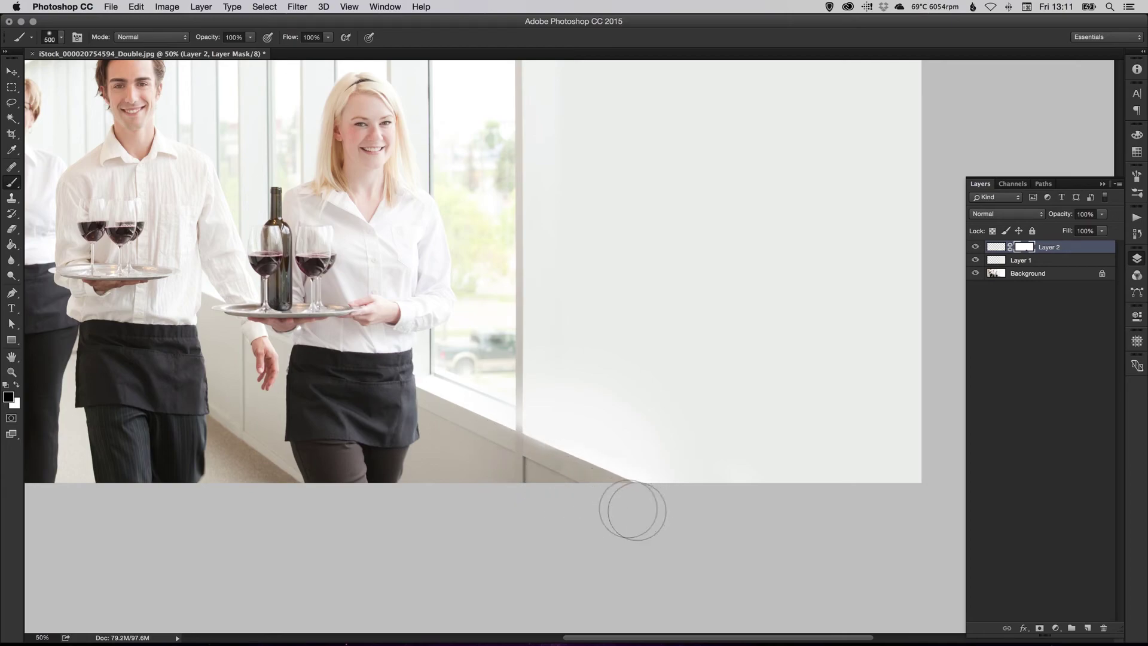
mouse_move(452, 358)
mouse_down()
mouse_move(487, 410)
mouse_move(494, 456)
mouse_move(494, 371)
mouse_move(496, 417)
mouse_up()
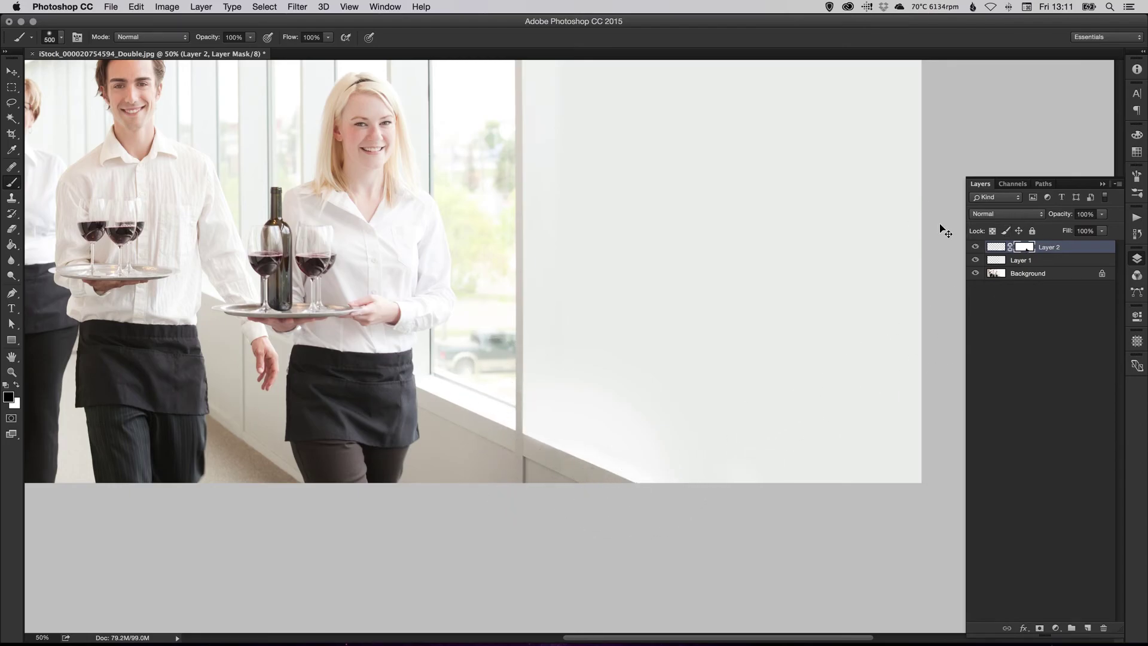
- Toggle Layer 2's visibility to compare the area around the ledge with and without the glow
key(super+equal)
click(975, 247)
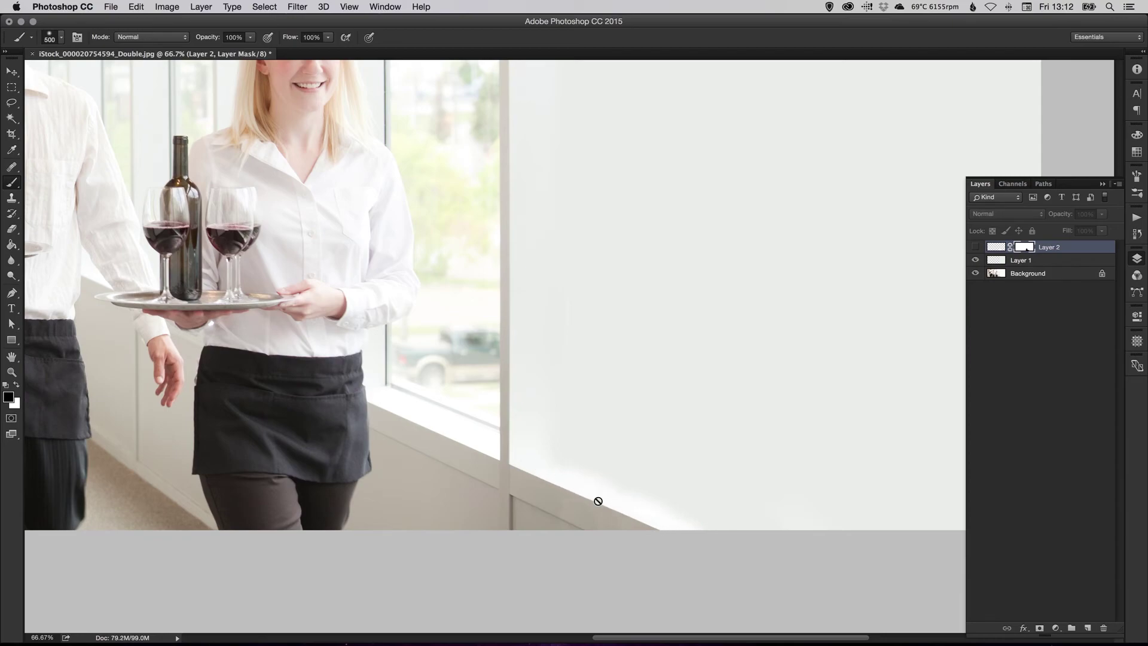
click(976, 247)
click(976, 247)
click(977, 248)
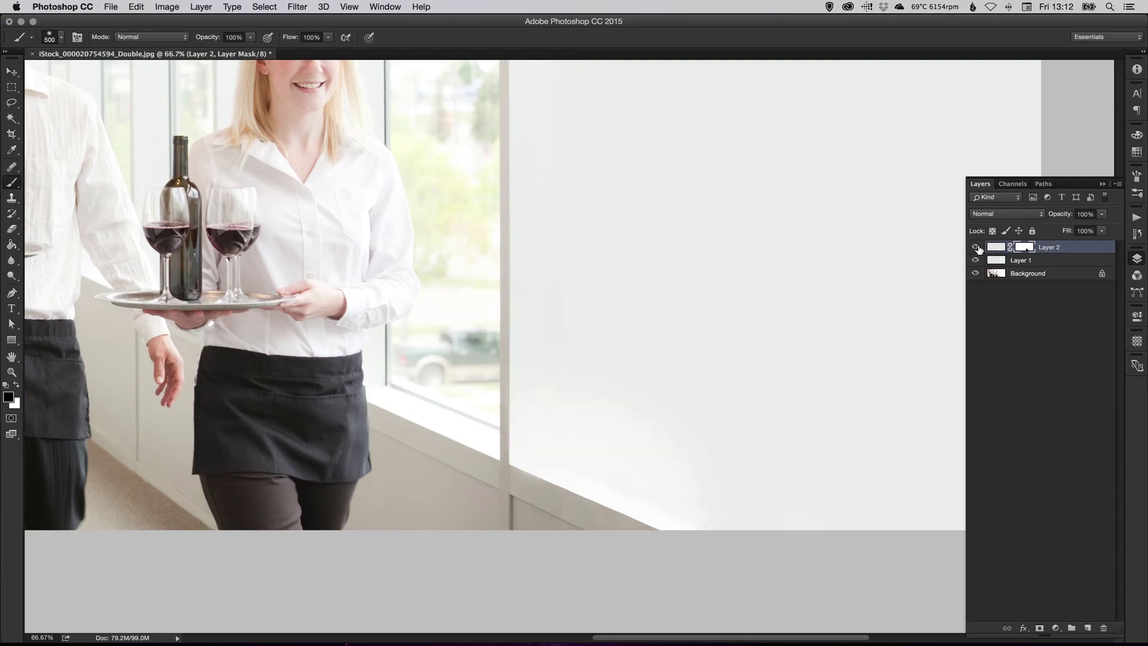
- Reduce the brush to 200 px on Layer 2's mask and try white as the painting colour
key(bracketleft)
key(bracketleft)
key(bracketleft)
key(bracketleft)
key(bracketleft)
key(bracketleft)
key(bracketleft)
key(bracketleft)
key(v)
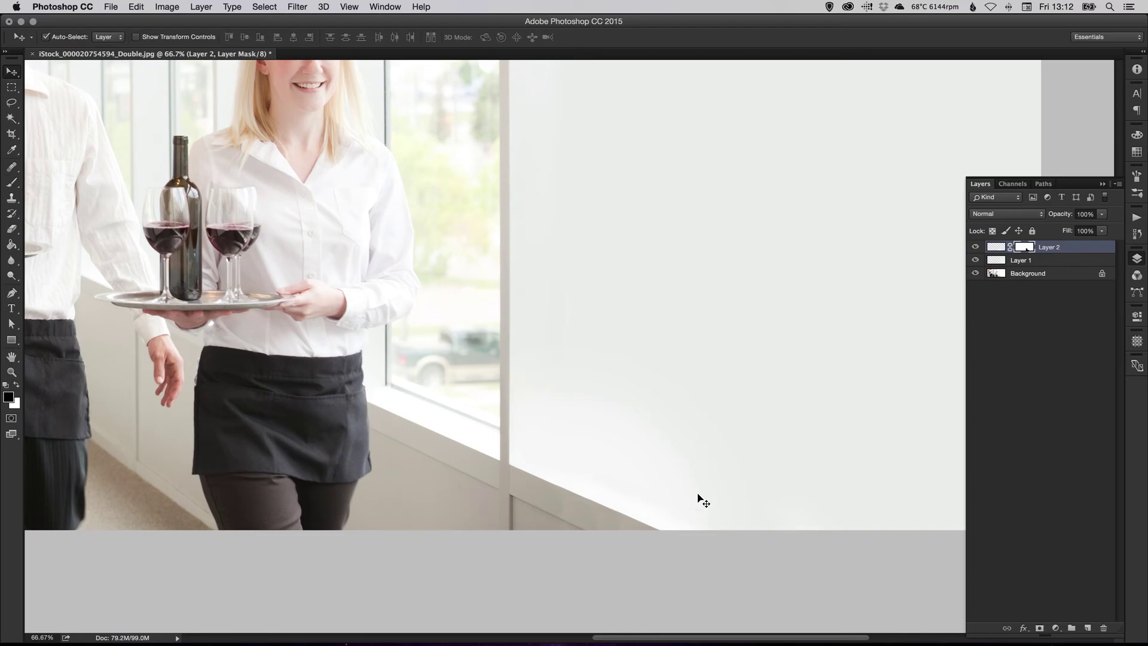
key(b)
key(x)
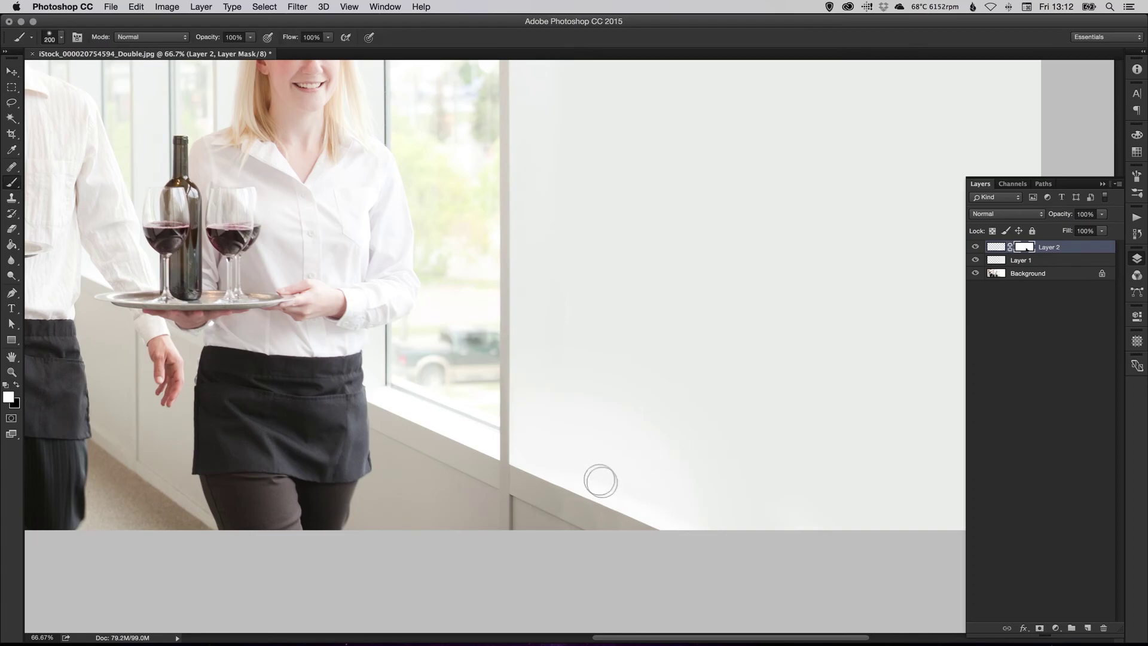
key(v)
key(x)
- Compare the whole image with Layer 2 hidden and shown
key(super+minus)
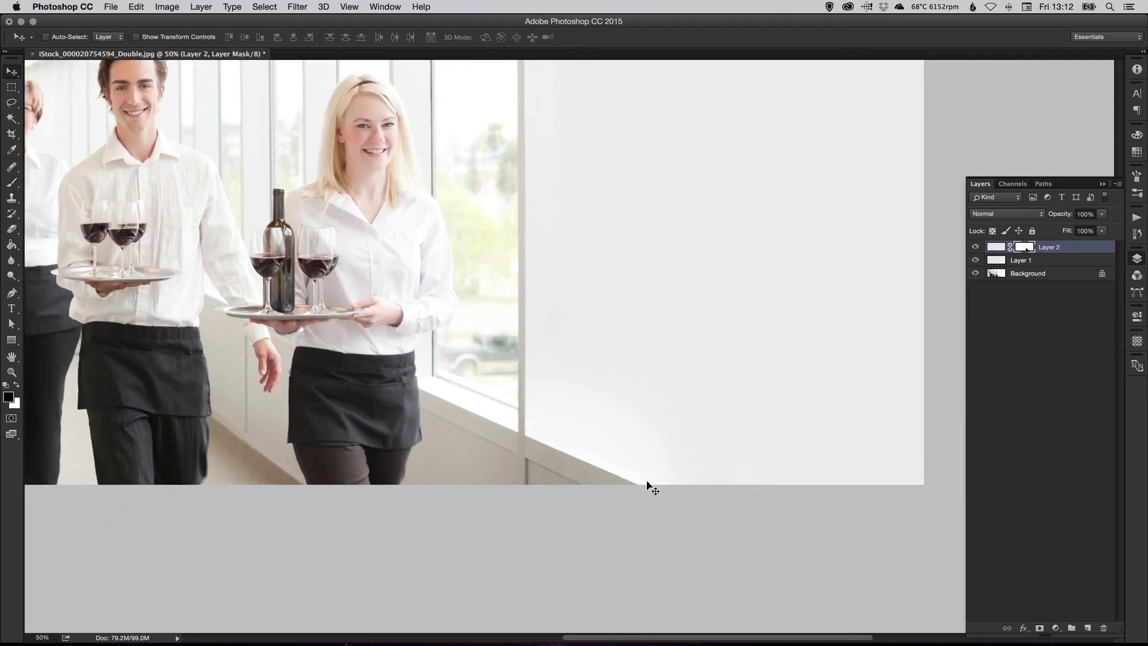
click(975, 247)
click(975, 247)
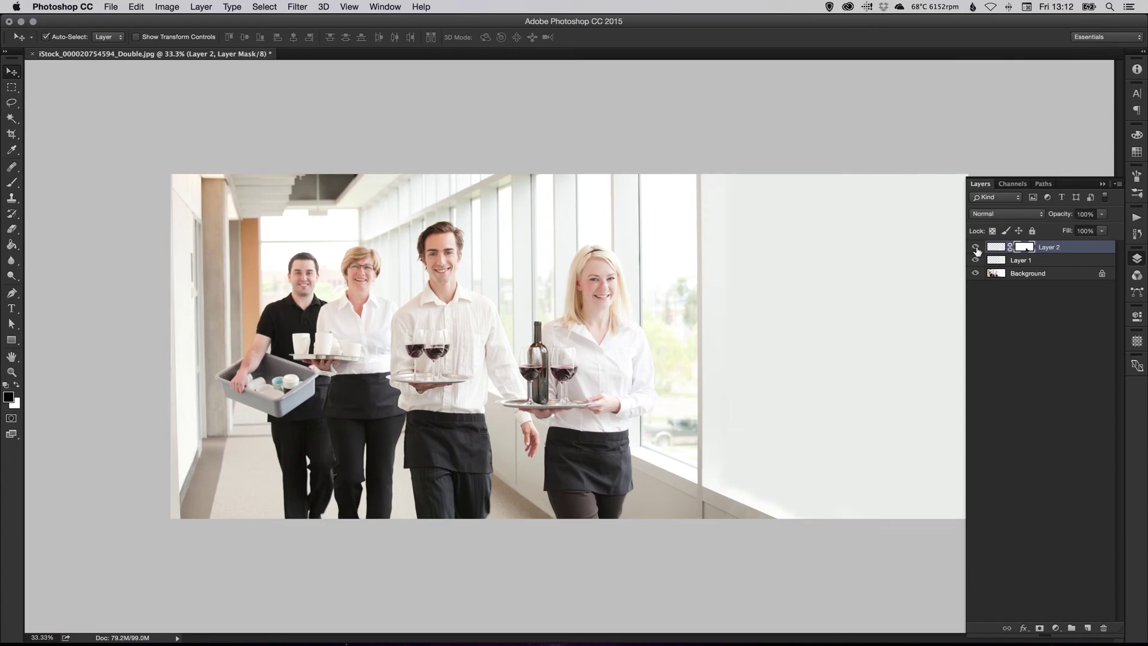
click(975, 246)
click(977, 249)
click(976, 248)
click(976, 248)
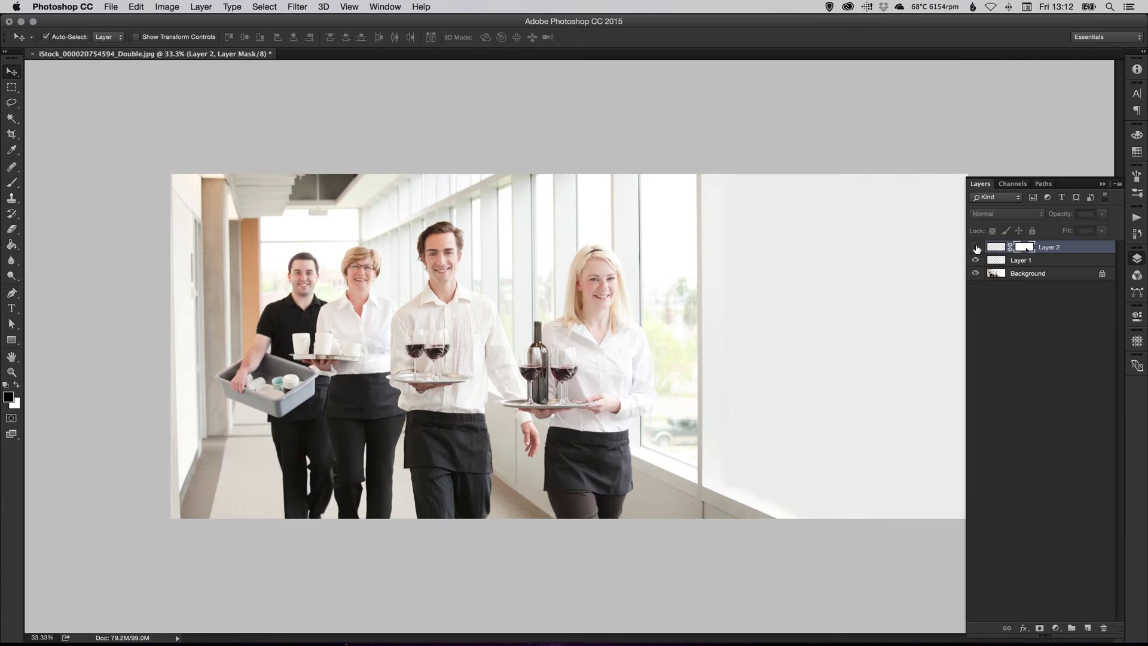
click(976, 248)
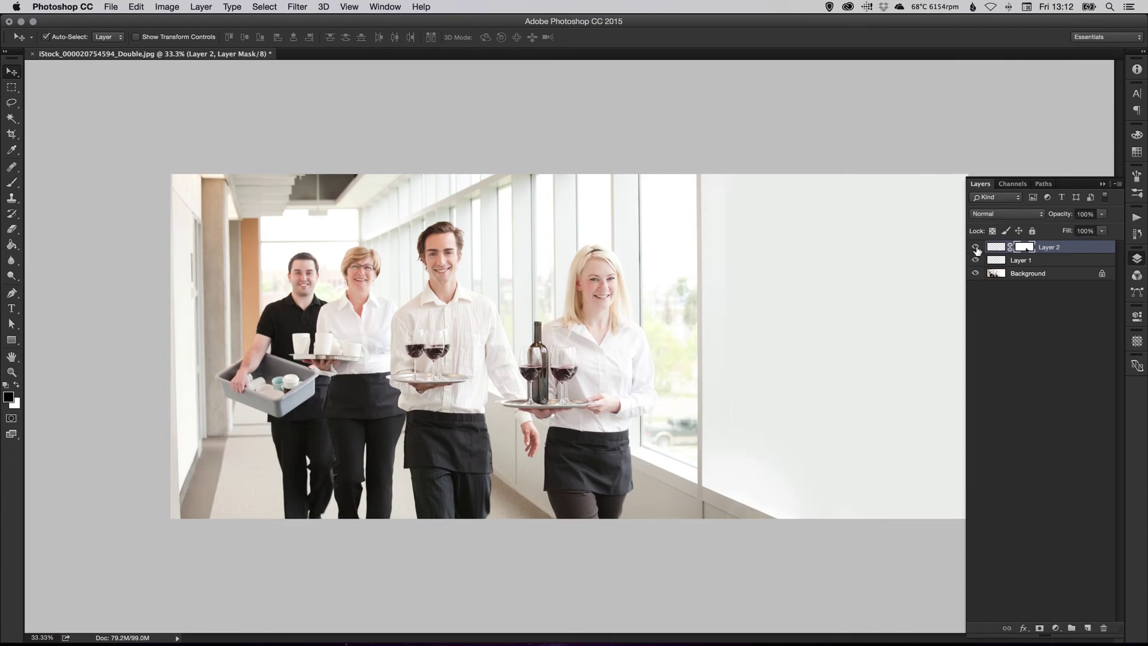
click(976, 247)
click(976, 248)
- Select Layer 1 and toggle its visibility to check the painted wall extension
click(1020, 261)
click(975, 260)
click(975, 261)
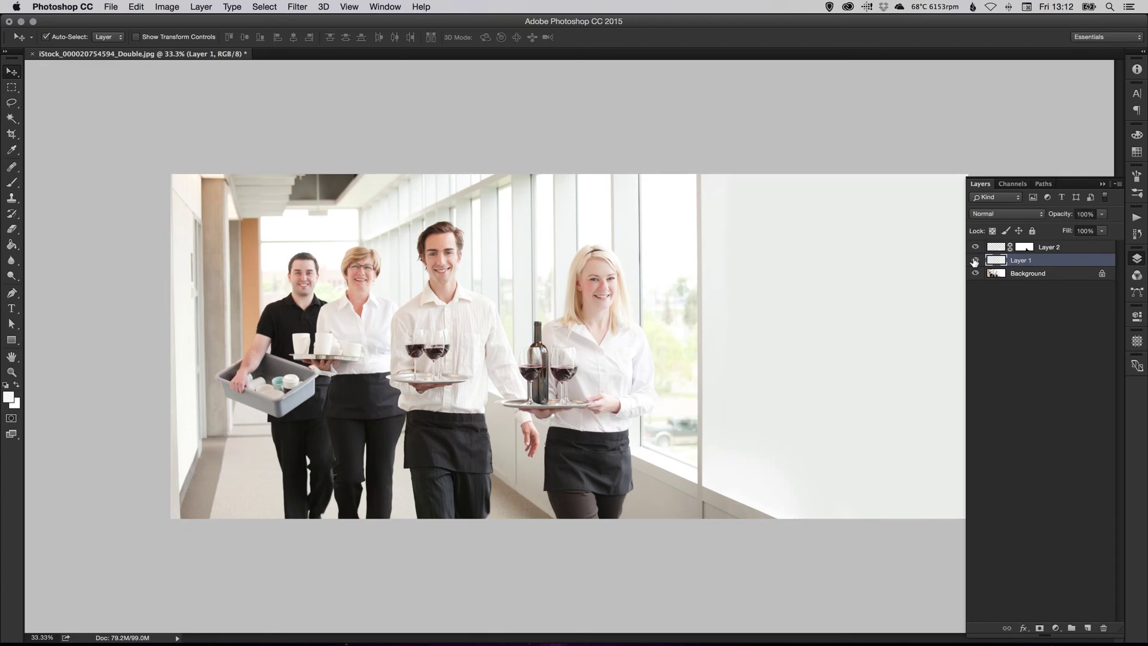
- Set the brush size to 800 px with Layer 1 active
key(i)
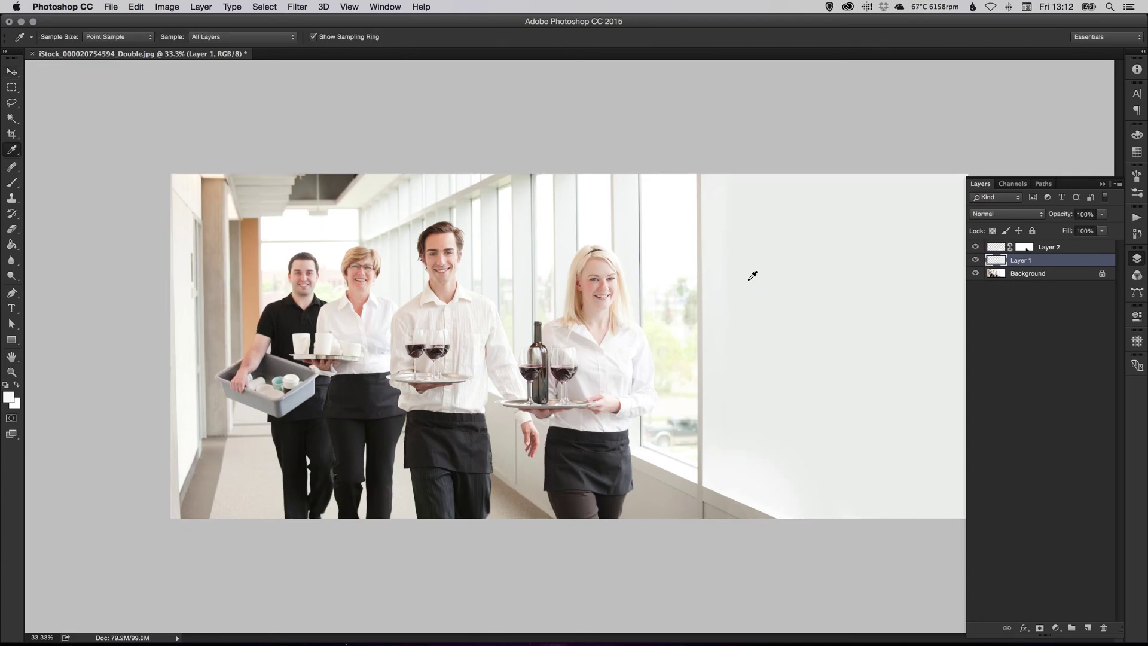
key(b)
key(bracketright)
key(bracketright)
key(bracketright)
key(bracketright)
key(bracketright)
key(bracketright)
key(bracketright)
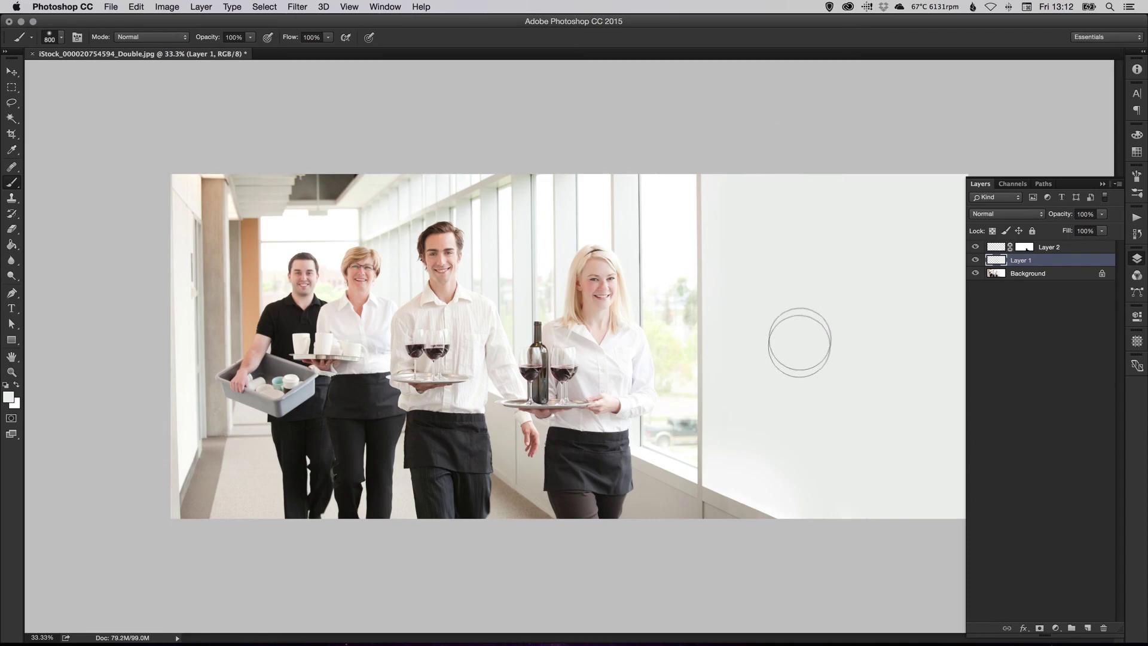
key(space)
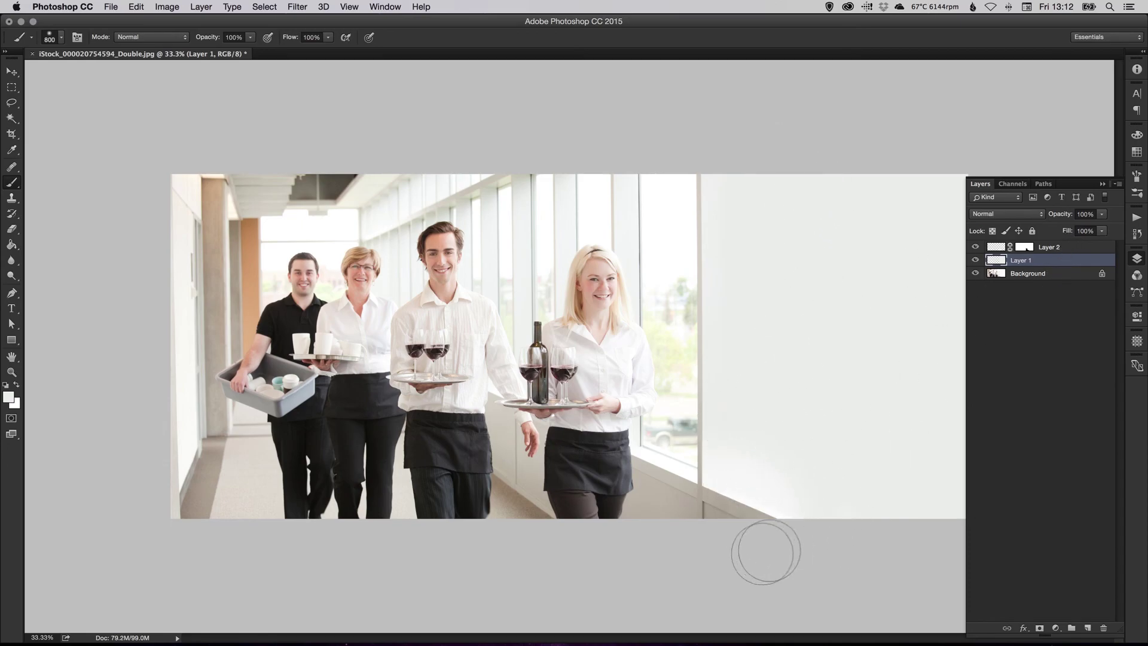
- Switch to the Move tool and hide the layers list to view the full extended photo
key(v)
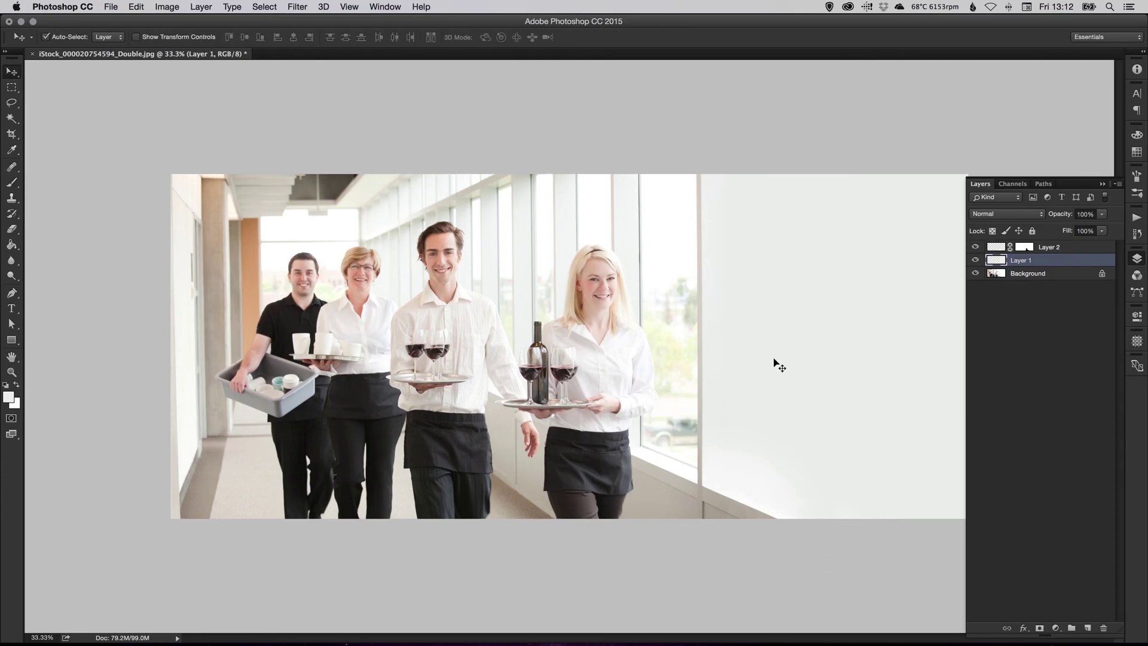
click(1136, 261)
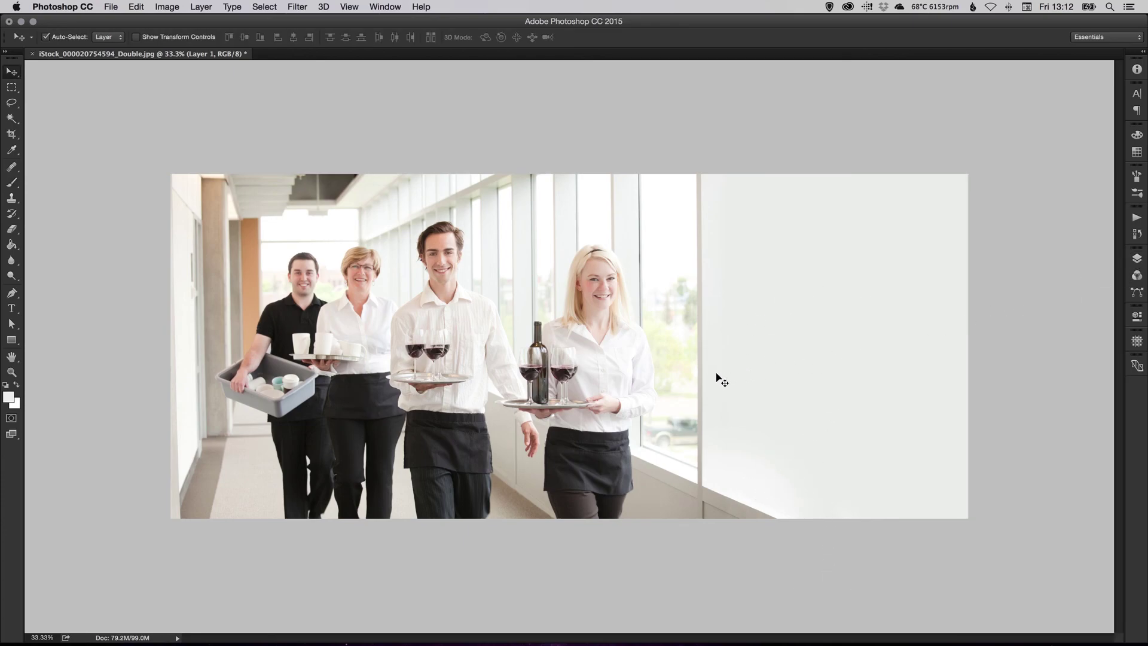